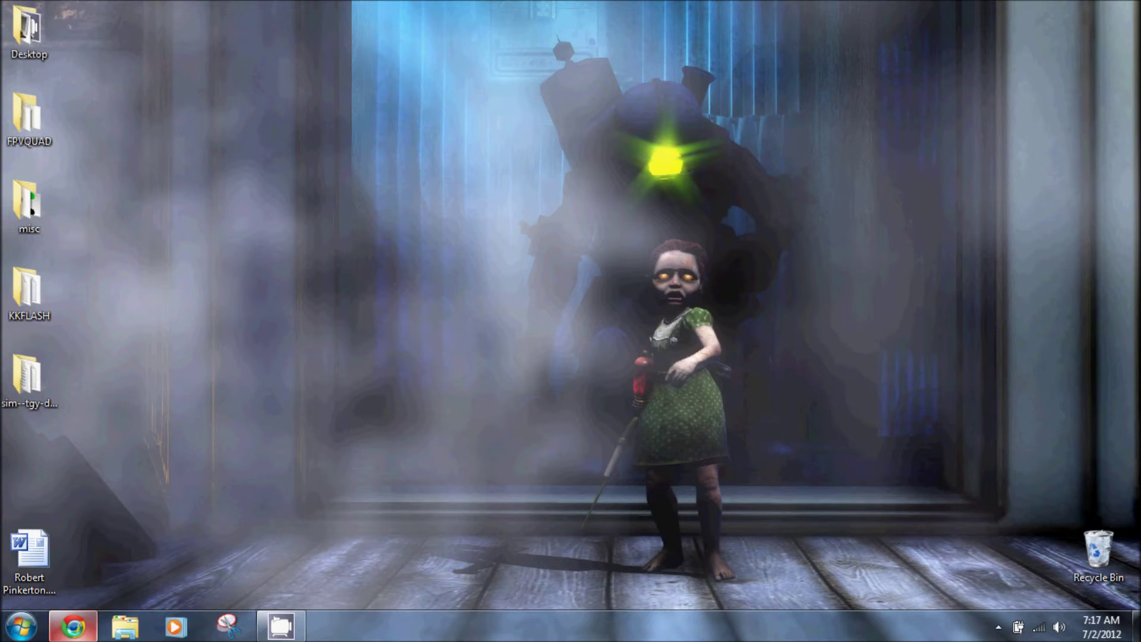
# Open Chrome and go to the hobbyking.com store.
pyautogui.click(72, 626)
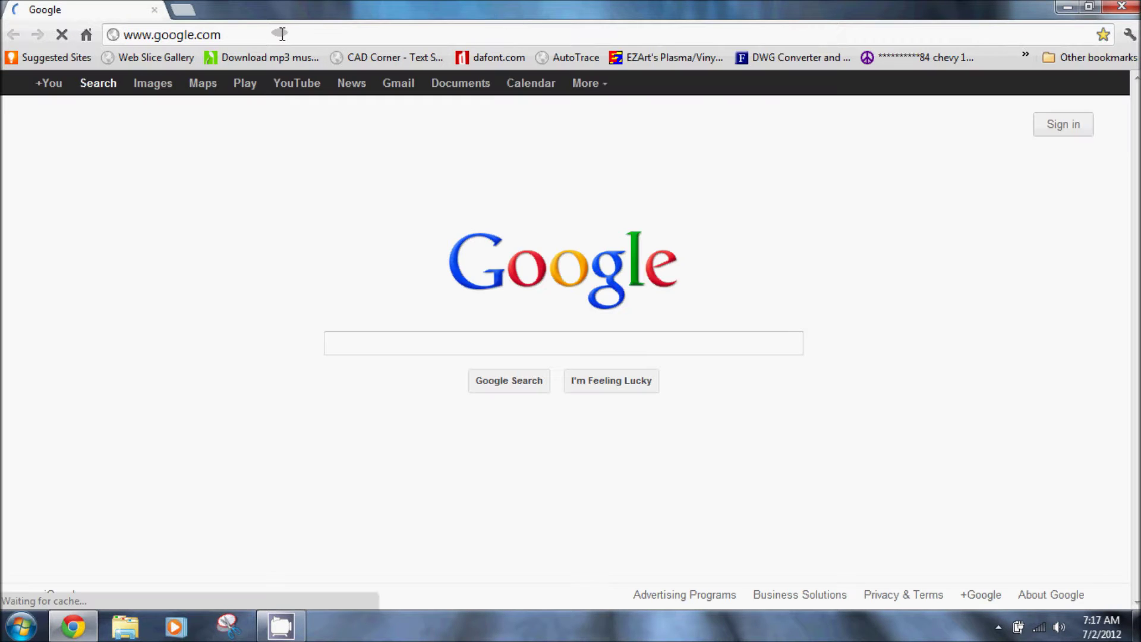
pyautogui.click(257, 26)
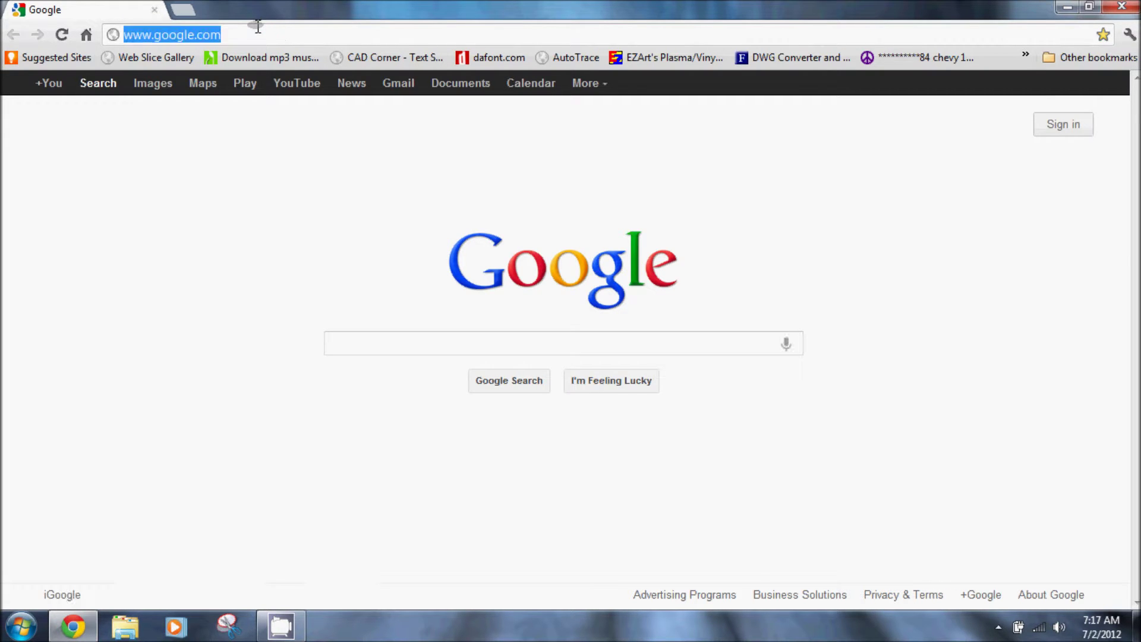
pyautogui.write('hobbyking')
pyautogui.press('Return')
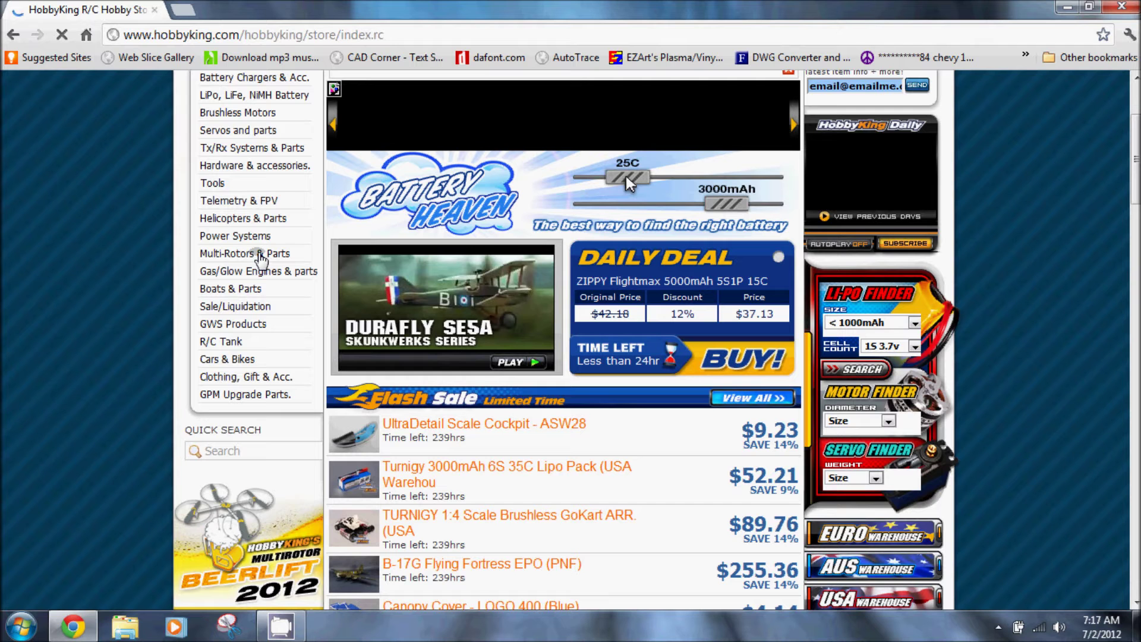
# Open the USBasp AVR Programming Device page from Multi-Rotors & Parts > Accessories.
pyautogui.moveTo(260, 254)
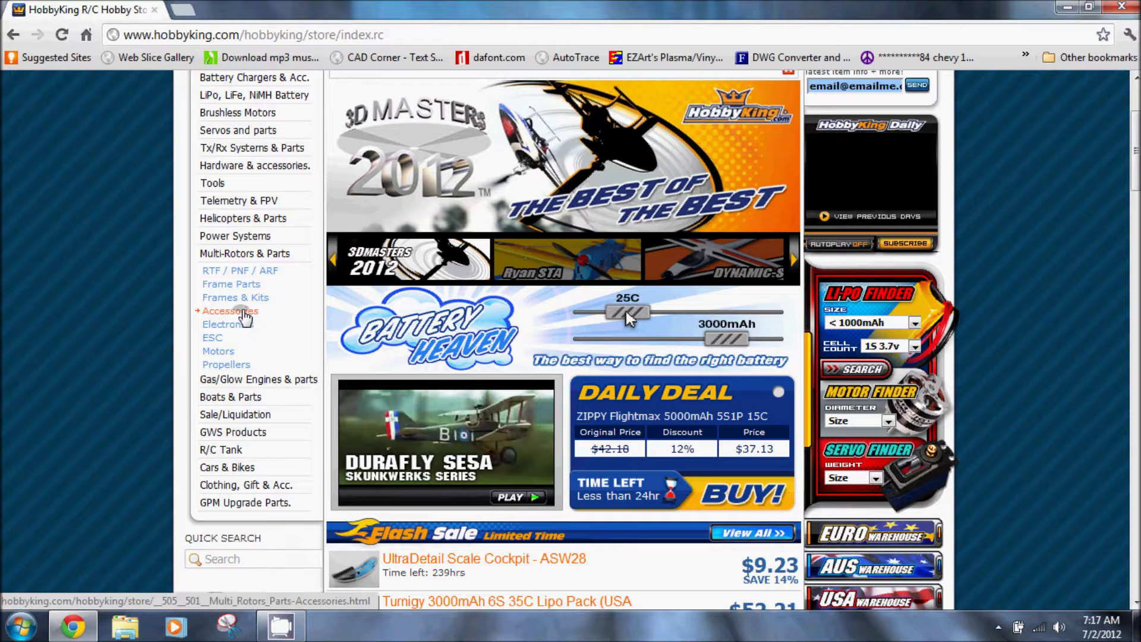
pyautogui.click(242, 311)
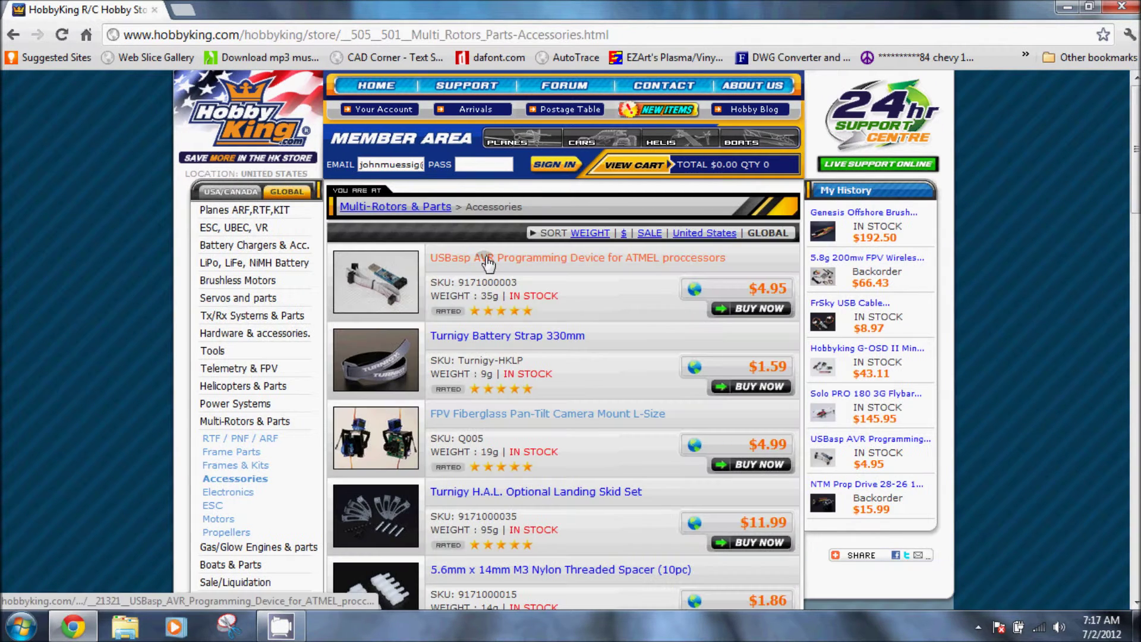
pyautogui.click(486, 260)
pyautogui.scroll(-3, 496, 324)
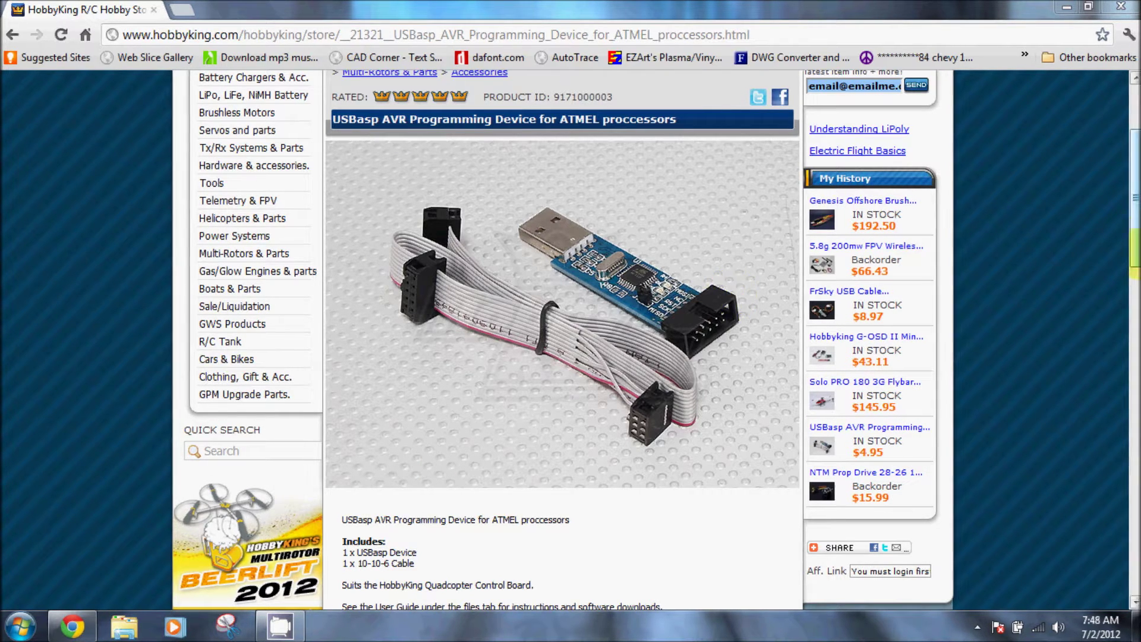
# Open the ESC, UBEC, VR > 20 to 39 Amp listing and scroll through it.
pyautogui.moveTo(1133, 245); pyautogui.dragTo(1133, 201)
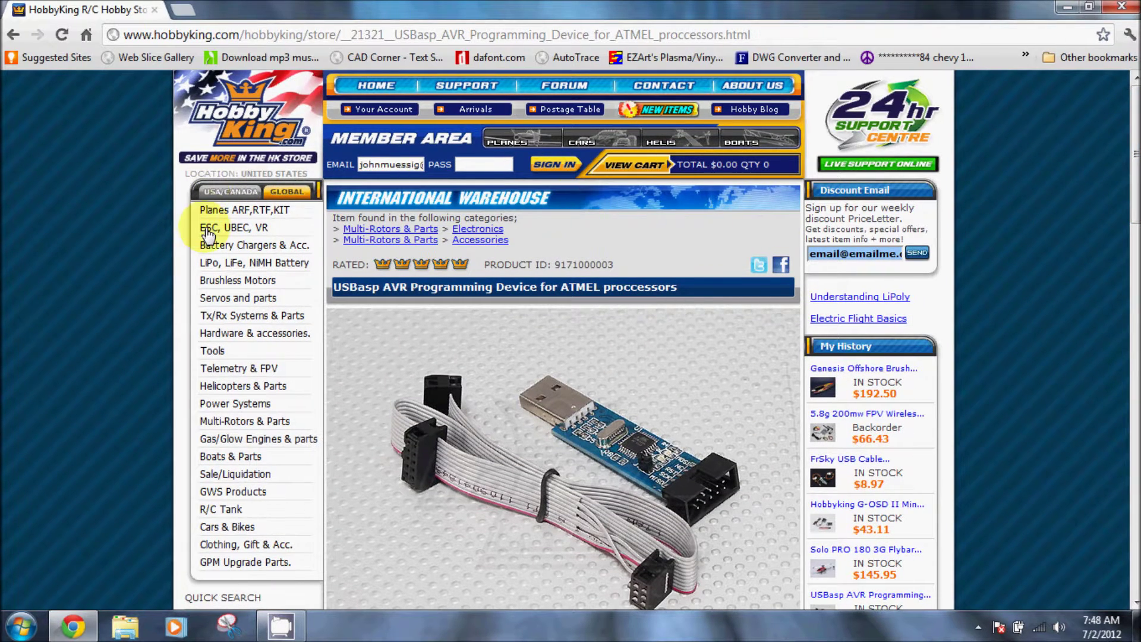
pyautogui.click(214, 230)
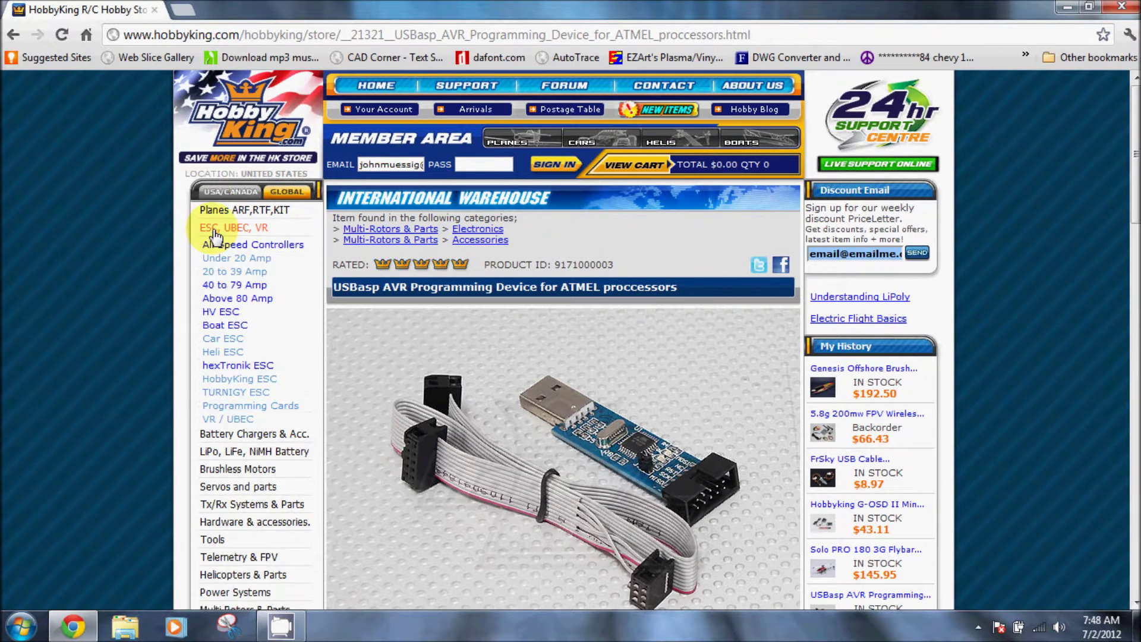
pyautogui.click(215, 272)
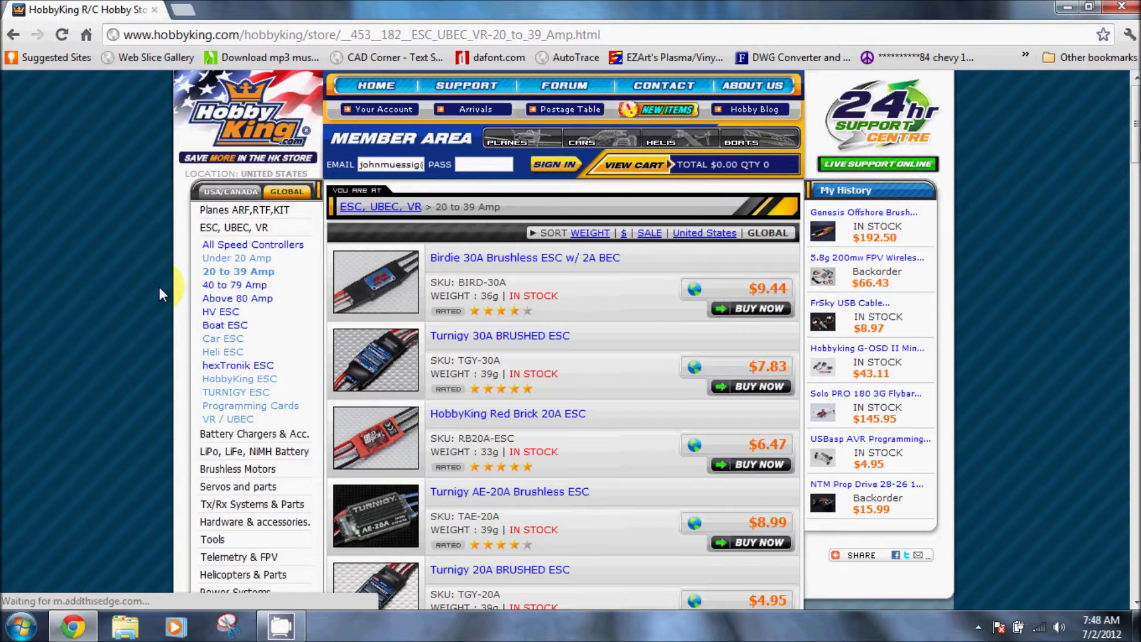
pyautogui.scroll(-3, 158, 284)
pyautogui.scroll(-6, 159, 293)
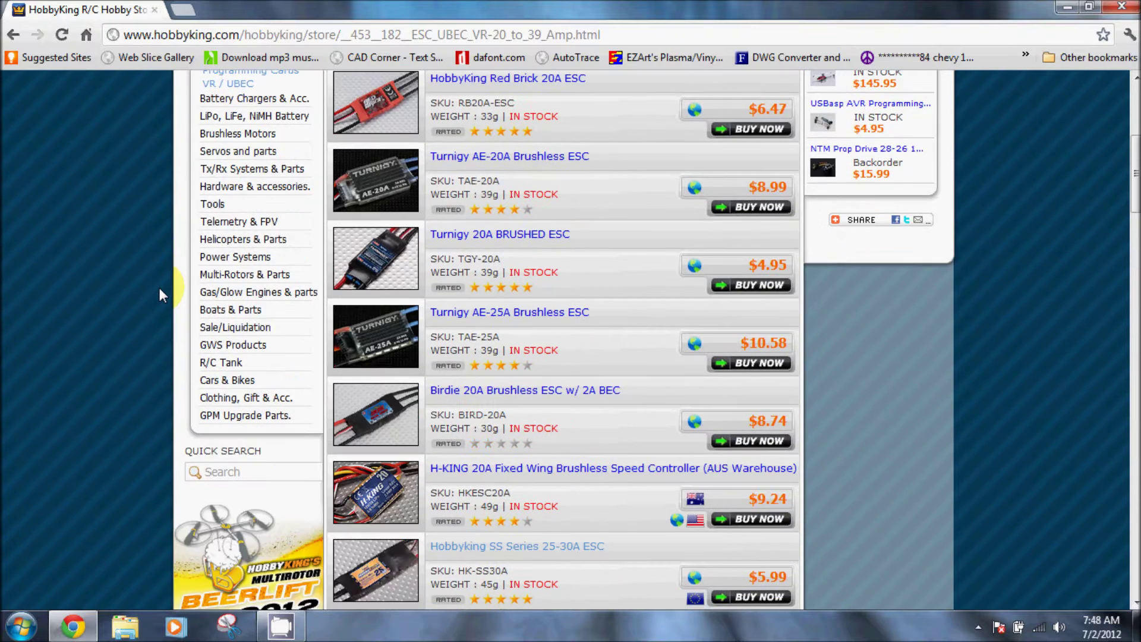
pyautogui.scroll(-3, 159, 287)
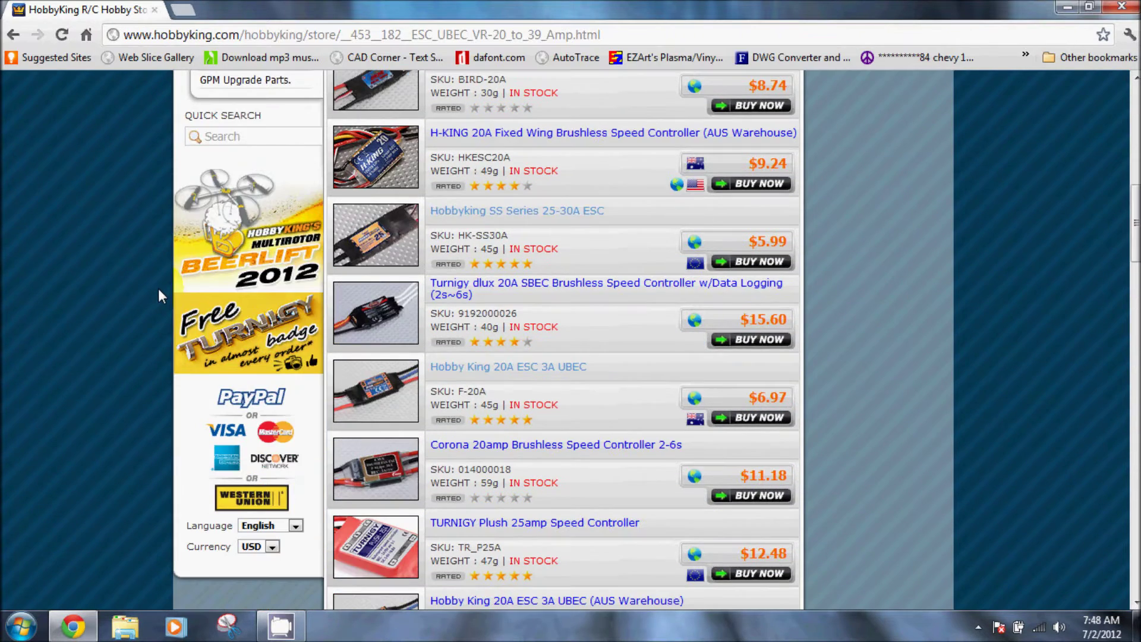
# Look over the Hobby King 20A ESC 3A UBEC page ($6.97), then go back.
pyautogui.click(462, 370)
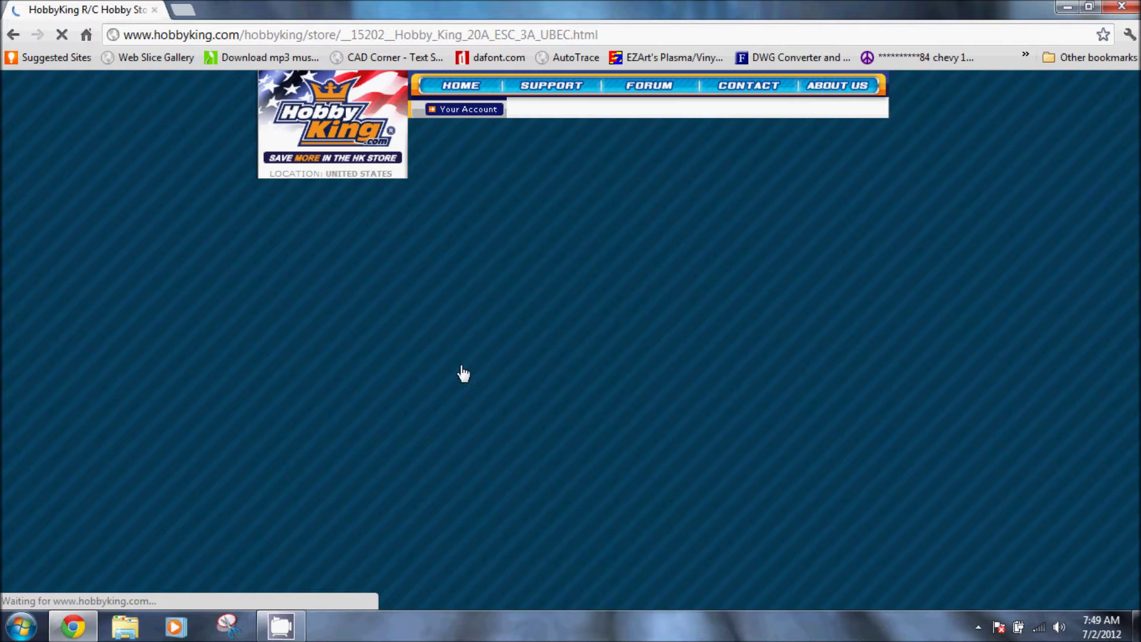
pyautogui.scroll(-3, 460, 371)
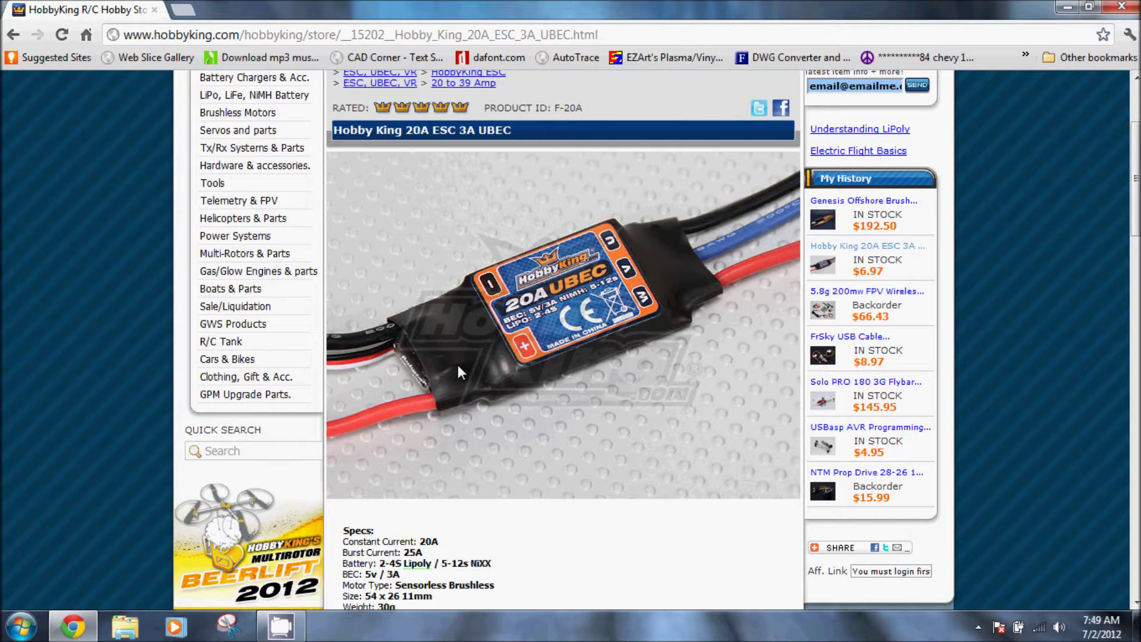
pyautogui.scroll(-14, 458, 372)
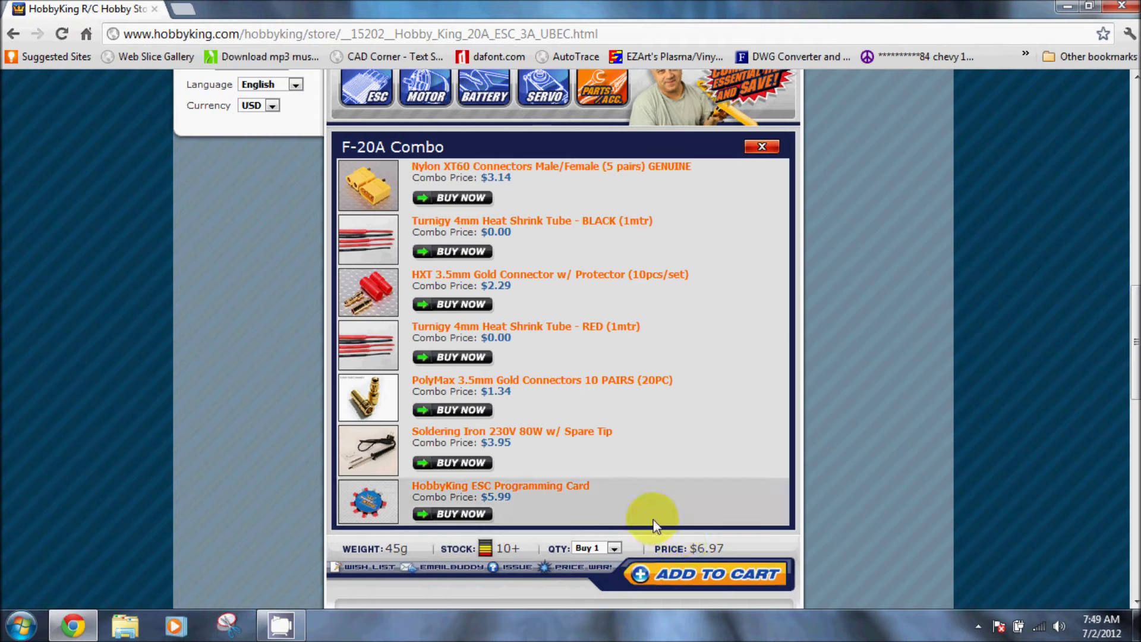
pyautogui.scroll(12, 654, 523)
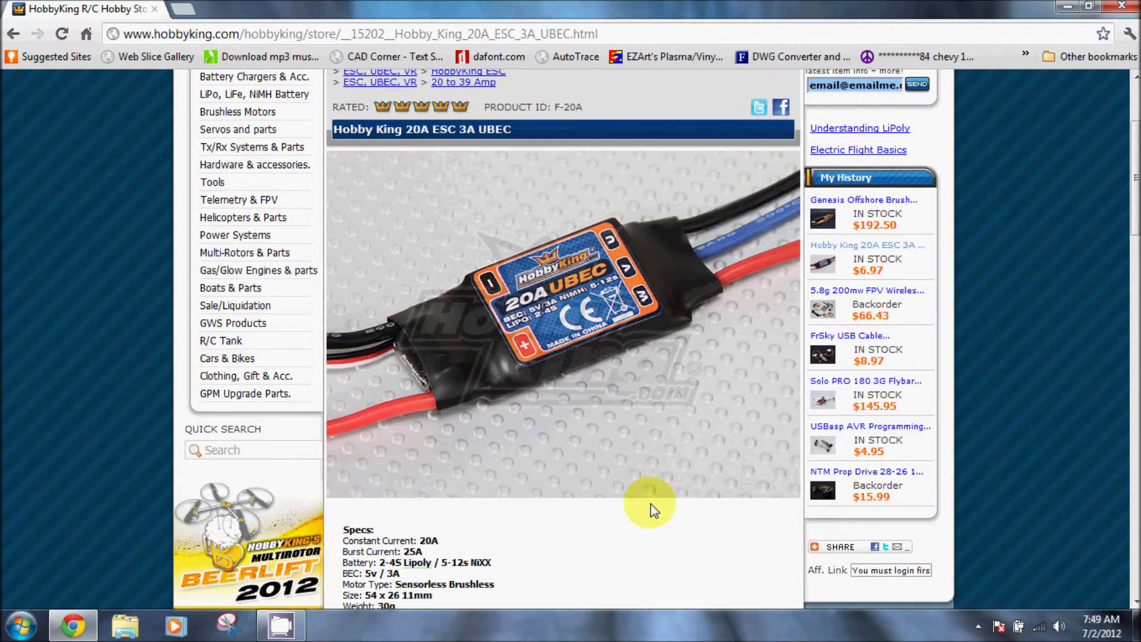
pyautogui.scroll(3, 650, 505)
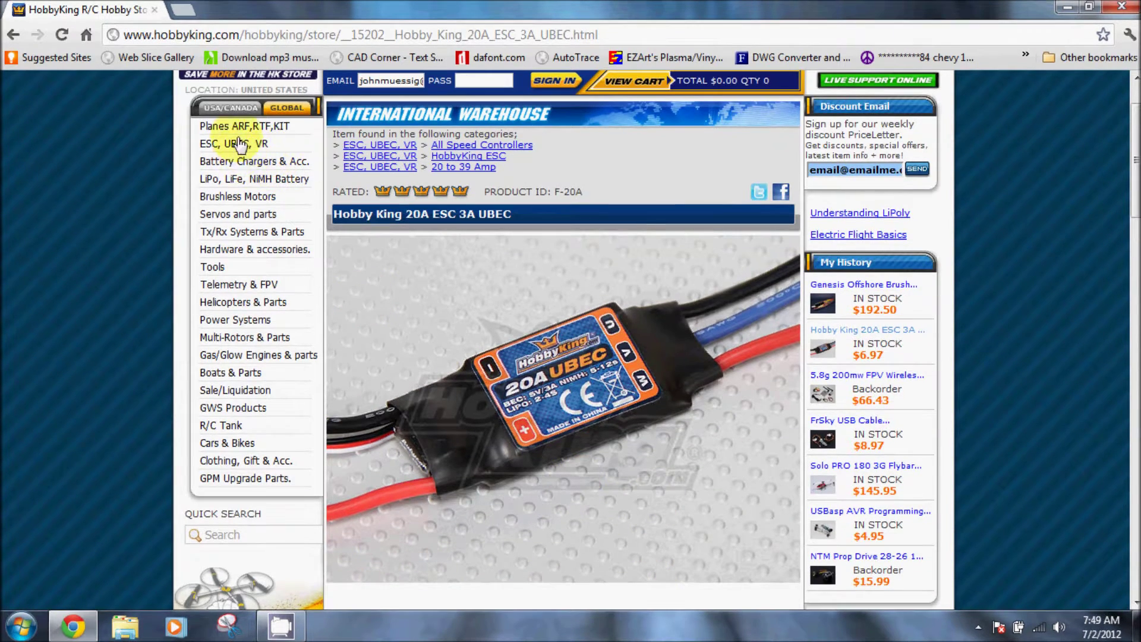
pyautogui.click(13, 35)
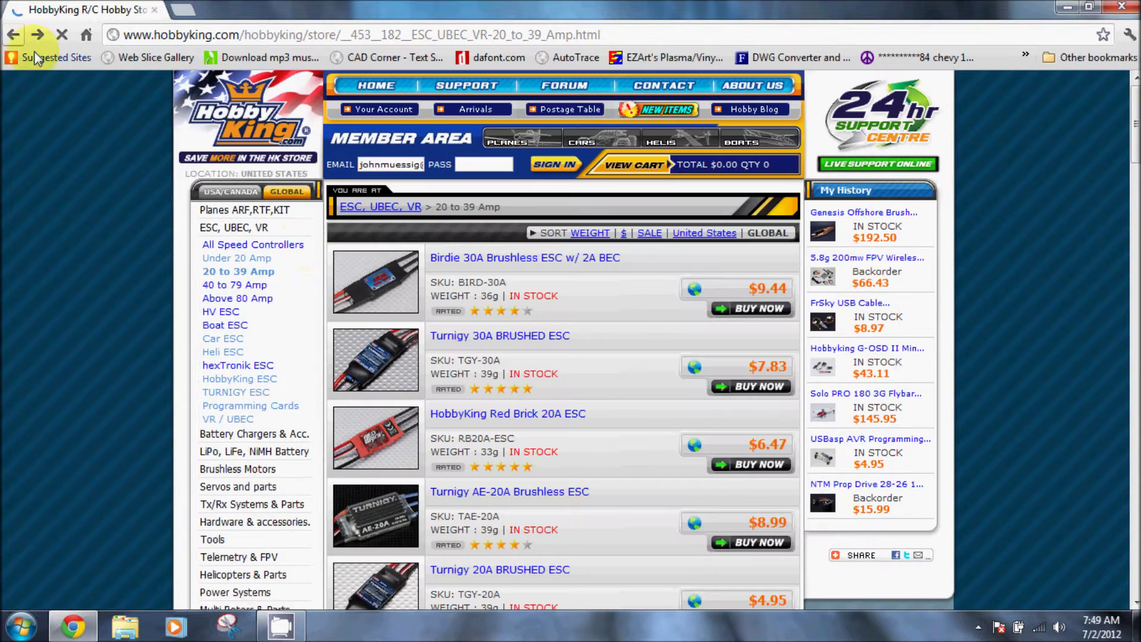
# Open the Hobby King 30A ESC 3A UBEC ($8.86) and scroll through its specs and combo list.
pyautogui.scroll(-10, 506, 398)
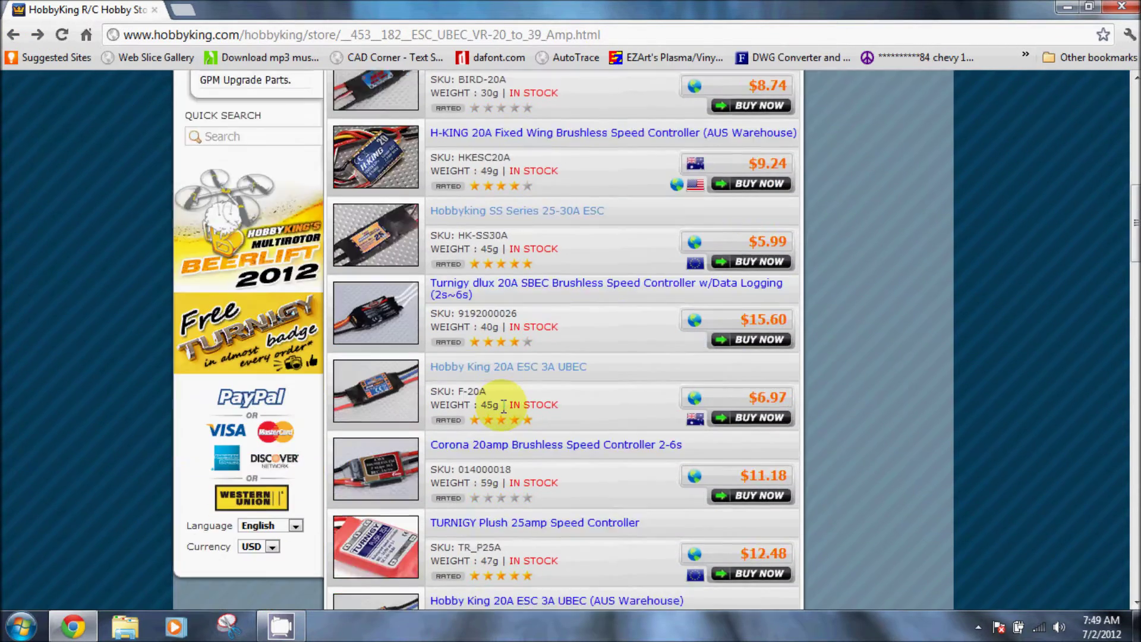
pyautogui.scroll(-9, 503, 407)
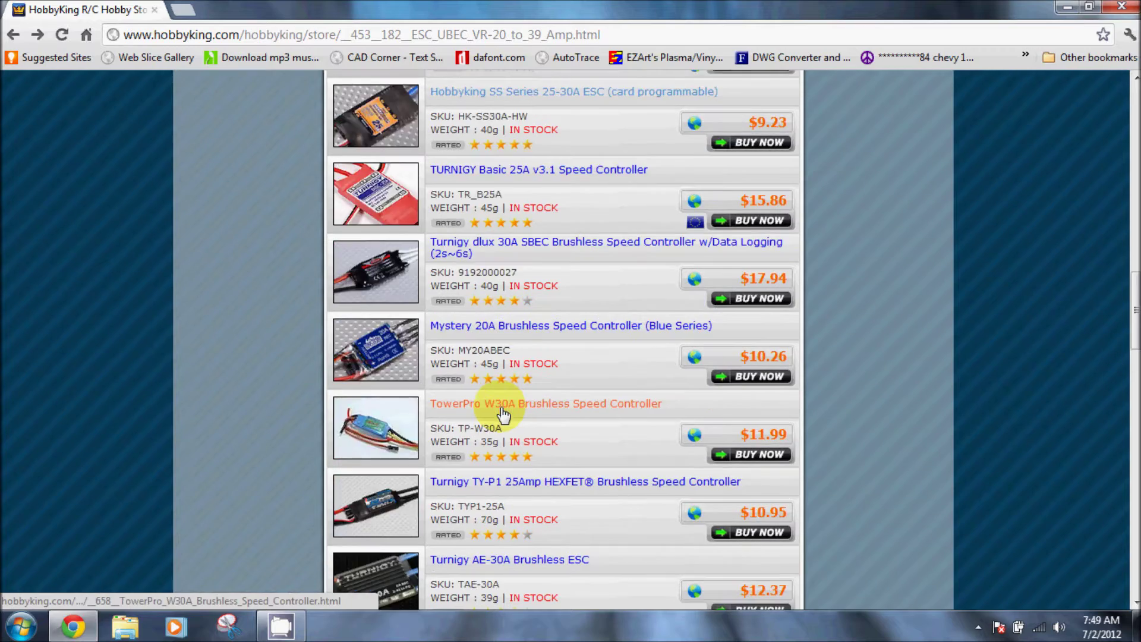
pyautogui.scroll(-9, 500, 408)
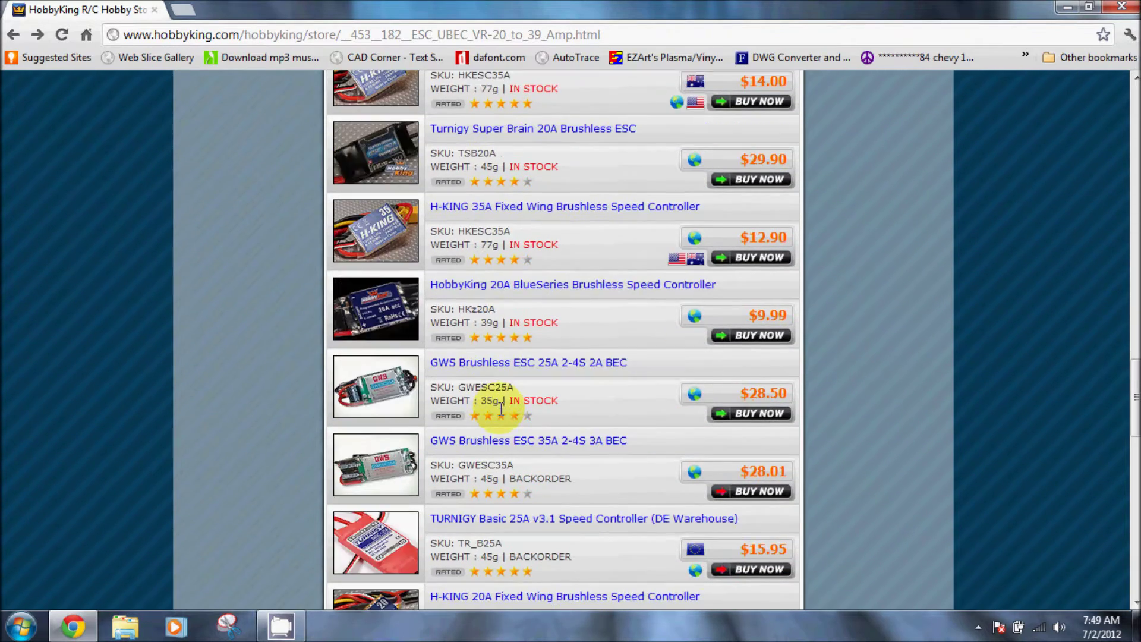
pyautogui.scroll(-6, 498, 408)
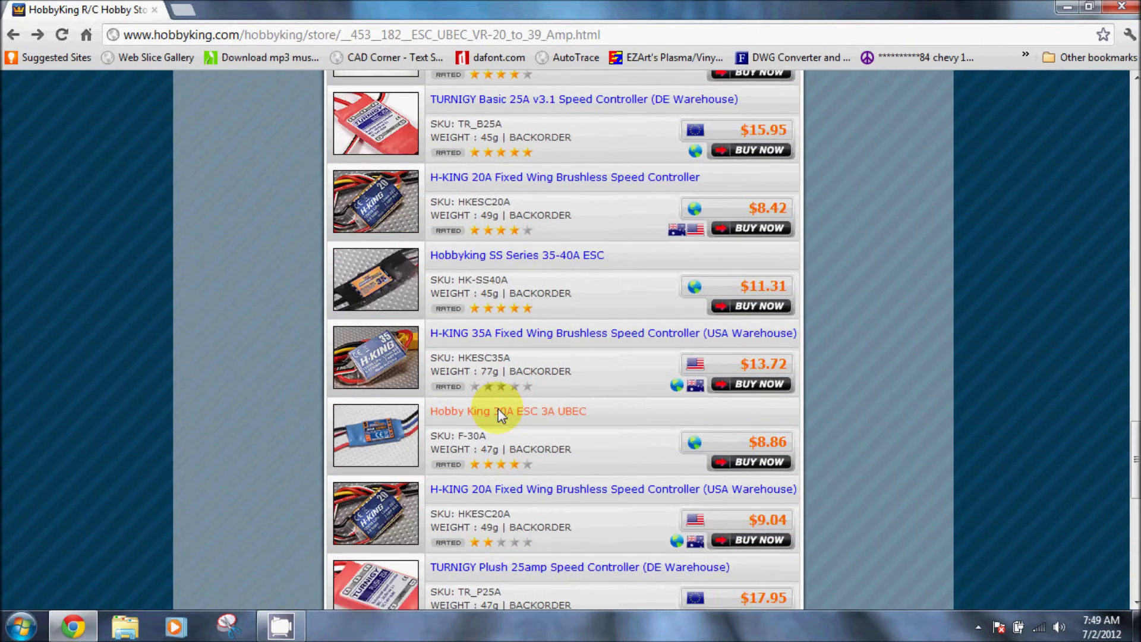
pyautogui.scroll(-1, 501, 417)
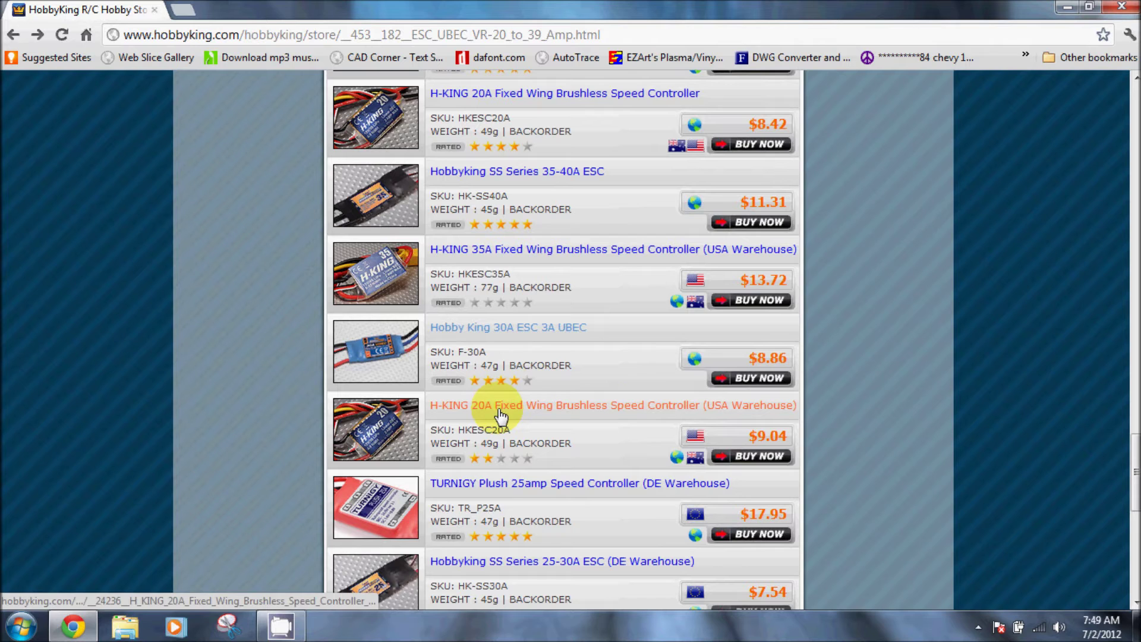
pyautogui.click(515, 336)
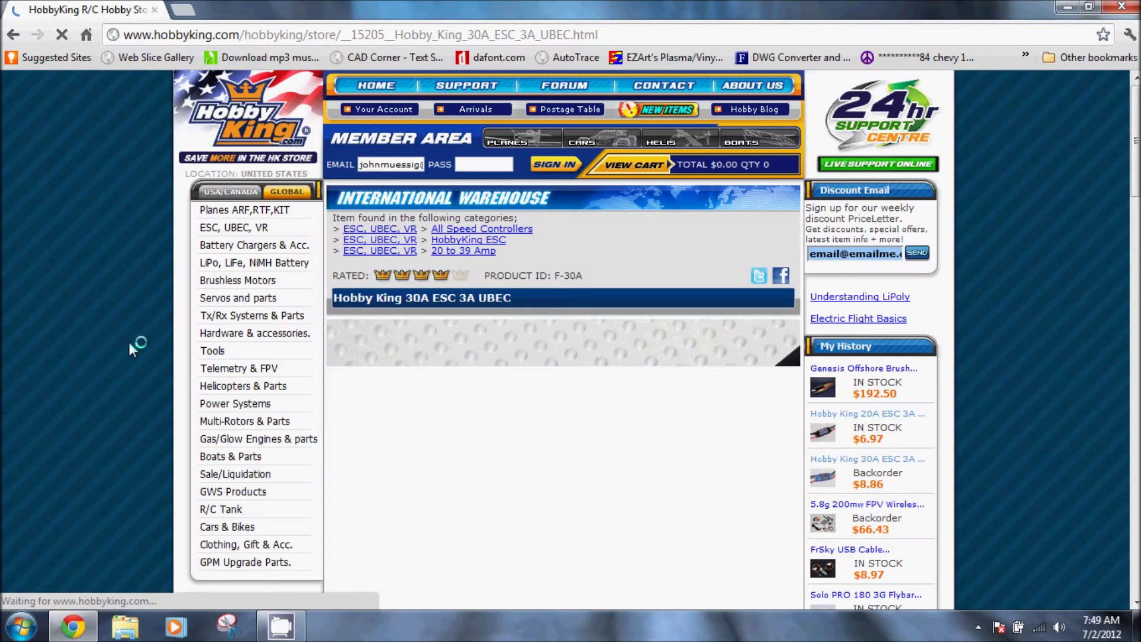
pyautogui.scroll(-2, 88, 333)
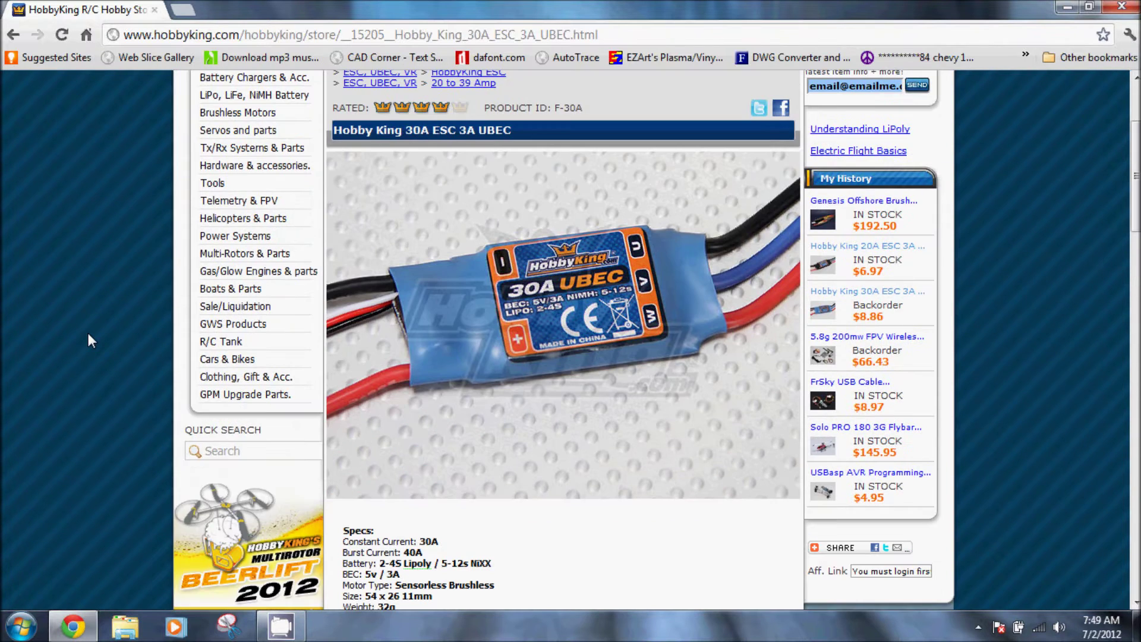
pyautogui.scroll(-1, 89, 340)
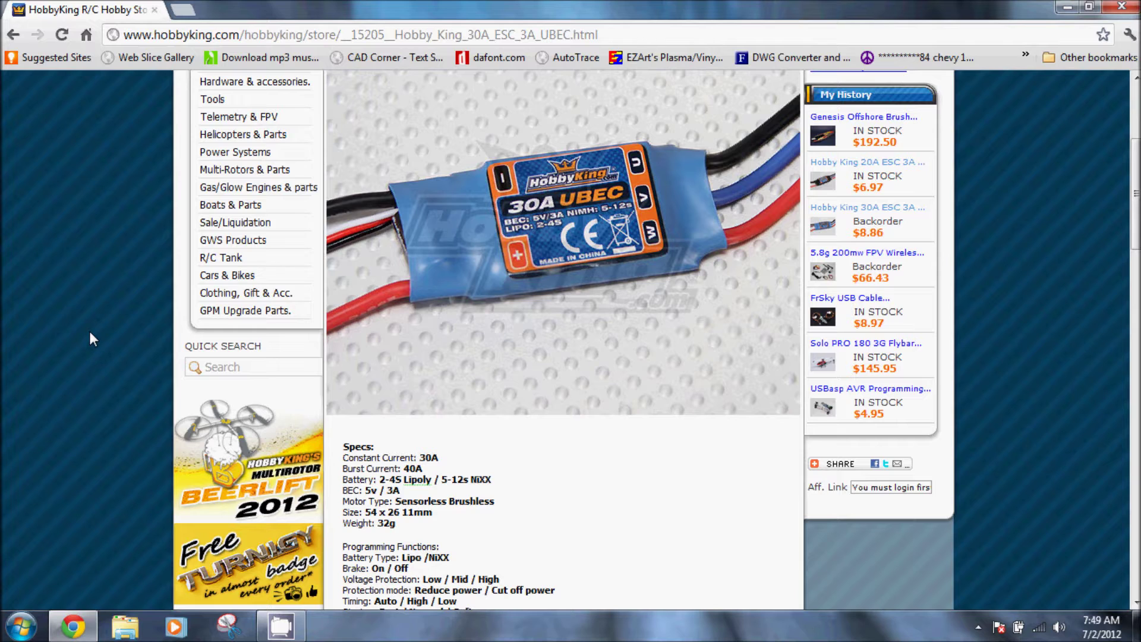
pyautogui.scroll(-8, 90, 334)
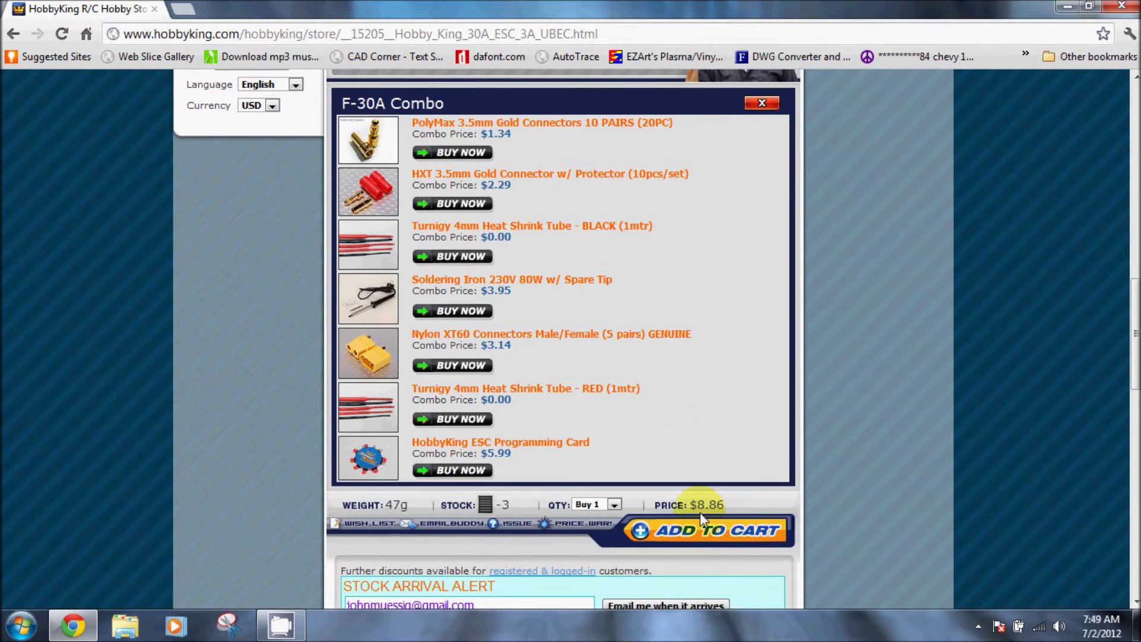
pyautogui.scroll(10, 429, 468)
pyautogui.scroll(2, 430, 471)
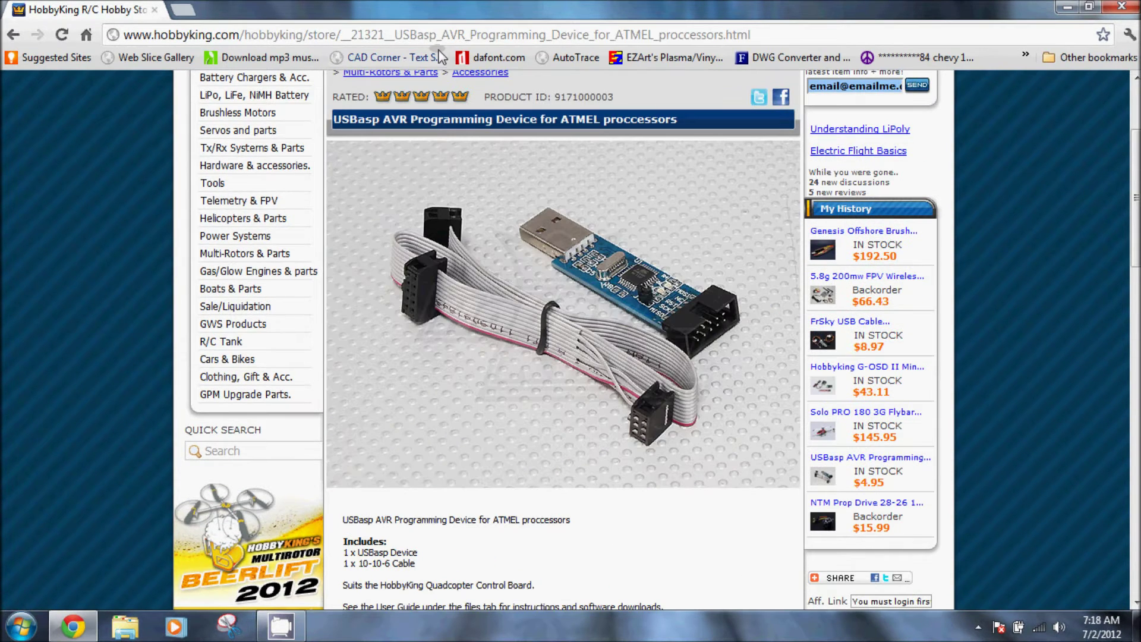
# Search 'flash' from the address bar to reach get.adobe.com/flashplayer.
pyautogui.click(442, 34)
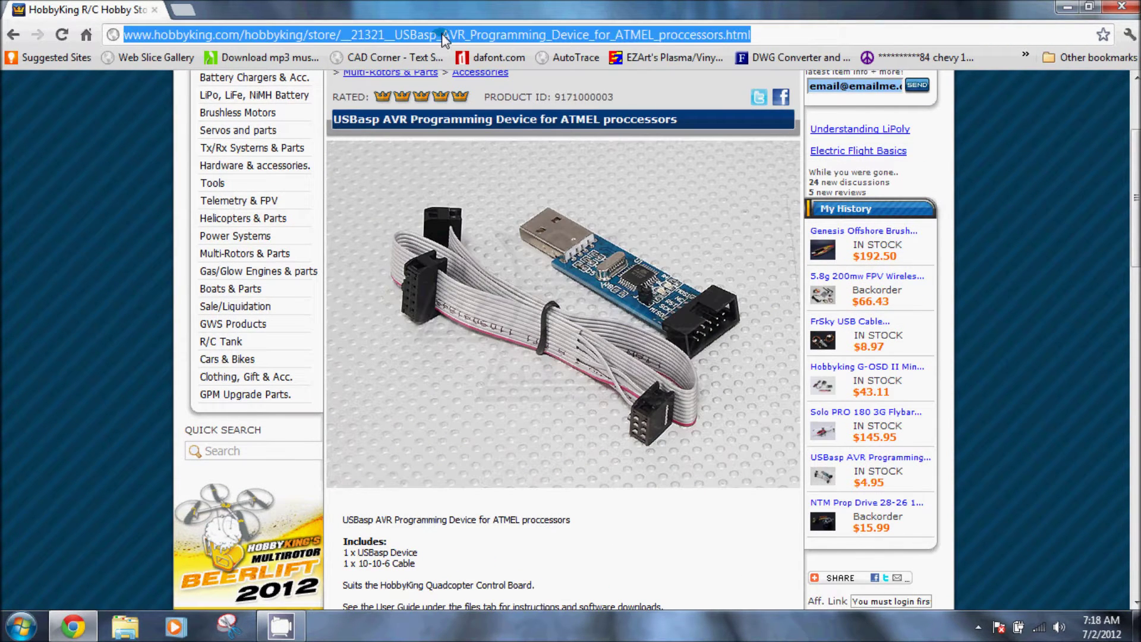
pyautogui.write('f')
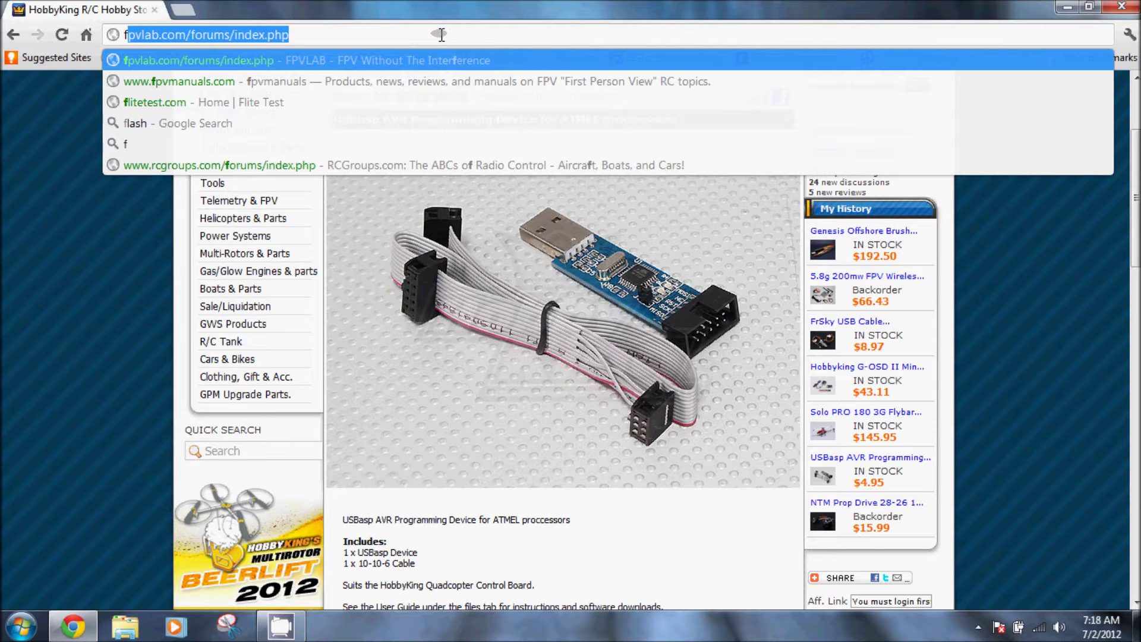
pyautogui.write('lash')
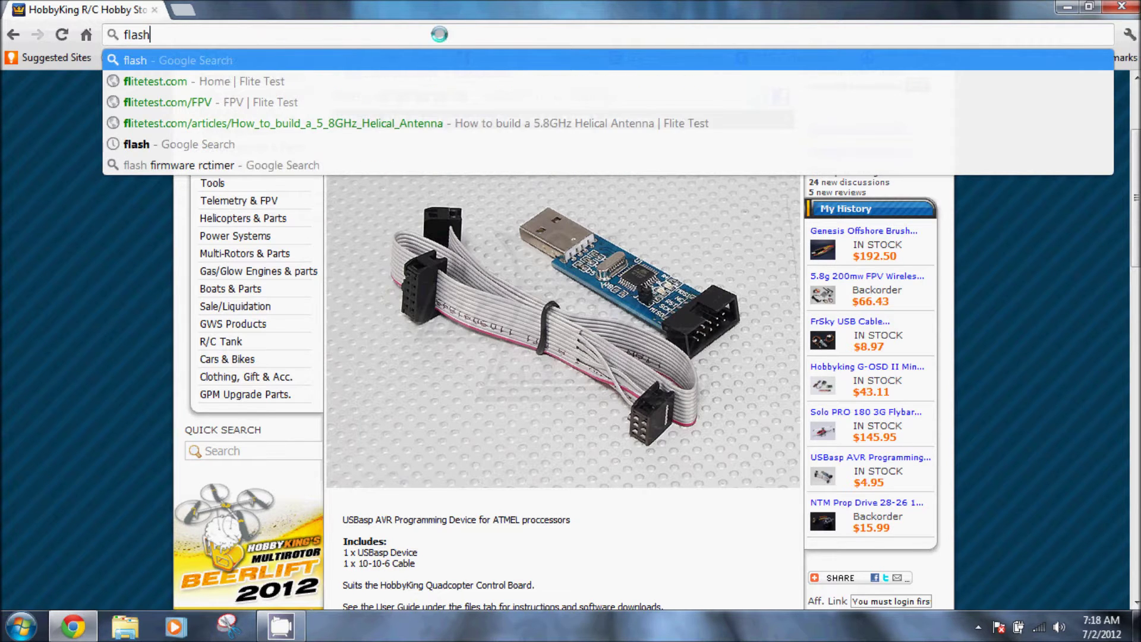
pyautogui.press('Return')
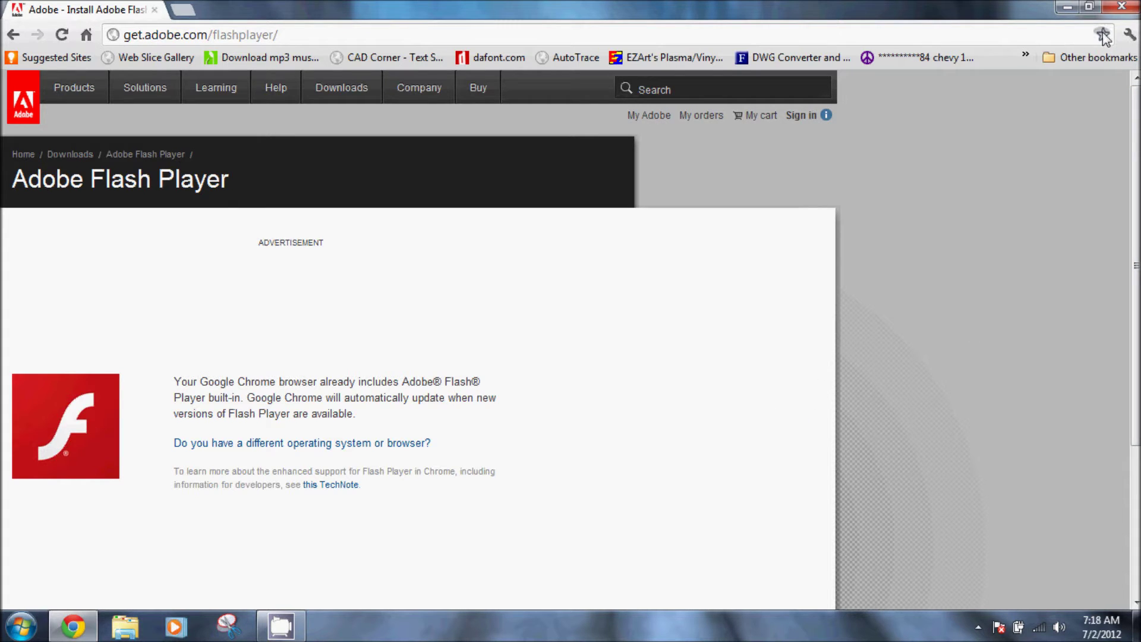
# Open the RCTimer/Turnigy/Hobbywing firmware thread bookmark and follow its Required stuff 'list' link.
pyautogui.click(1025, 56)
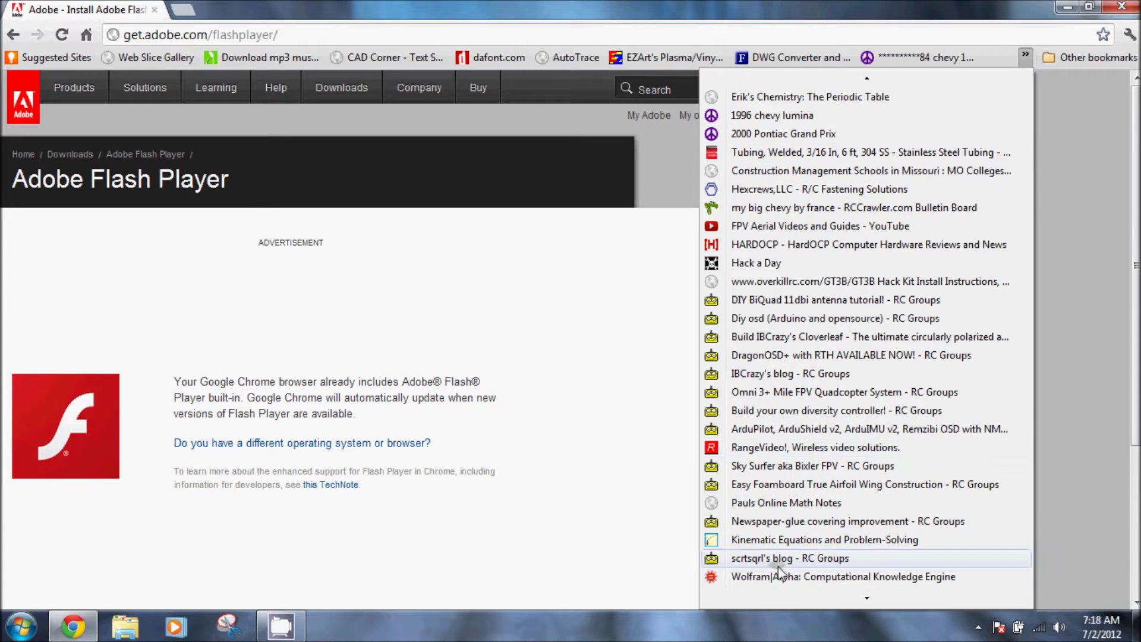
pyautogui.moveTo(858, 601)
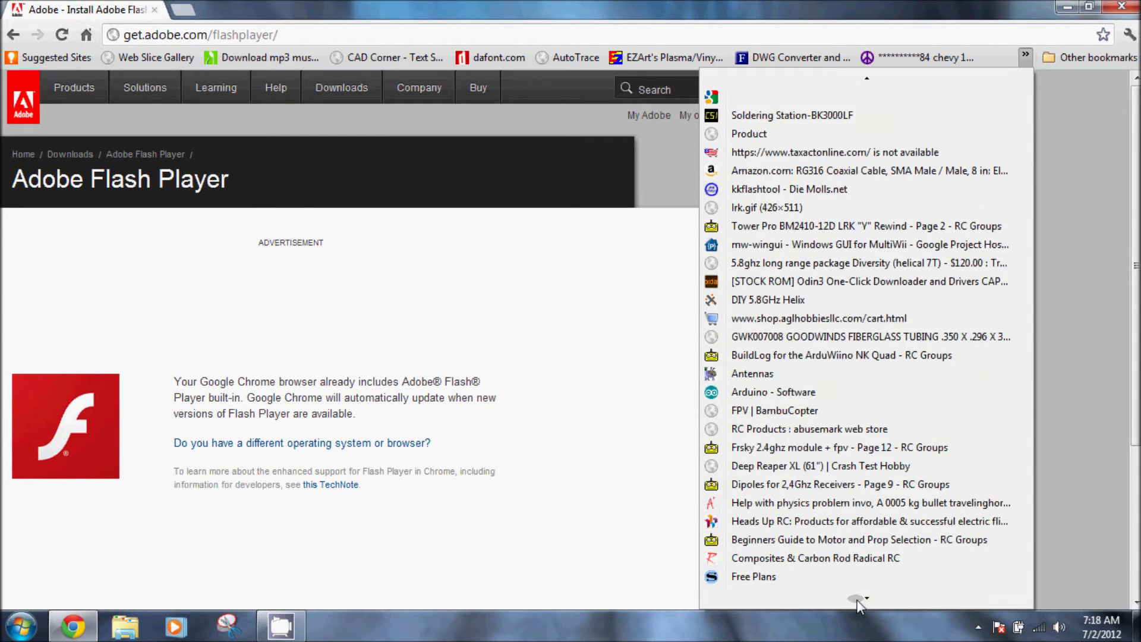
pyautogui.click(823, 580)
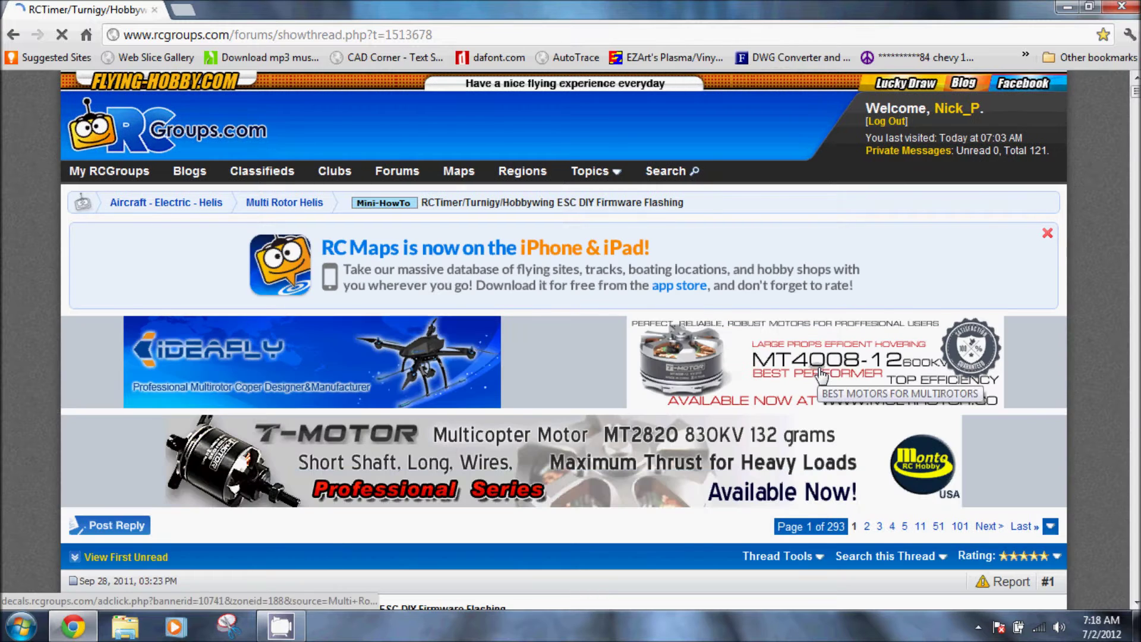
pyautogui.scroll(-1, 821, 375)
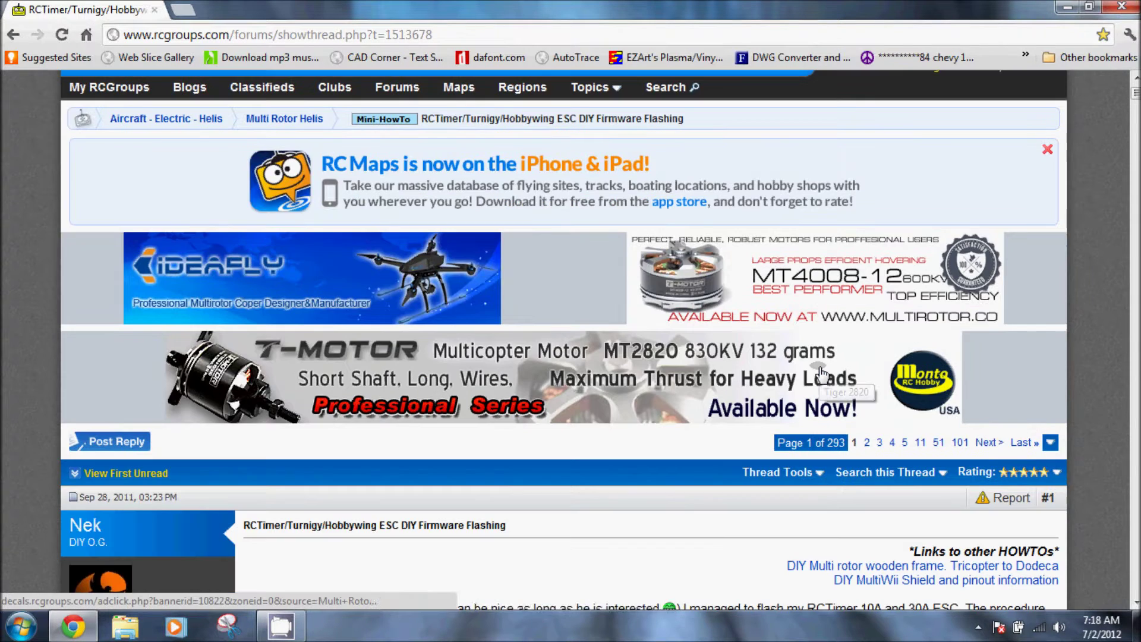
pyautogui.scroll(-5, 820, 374)
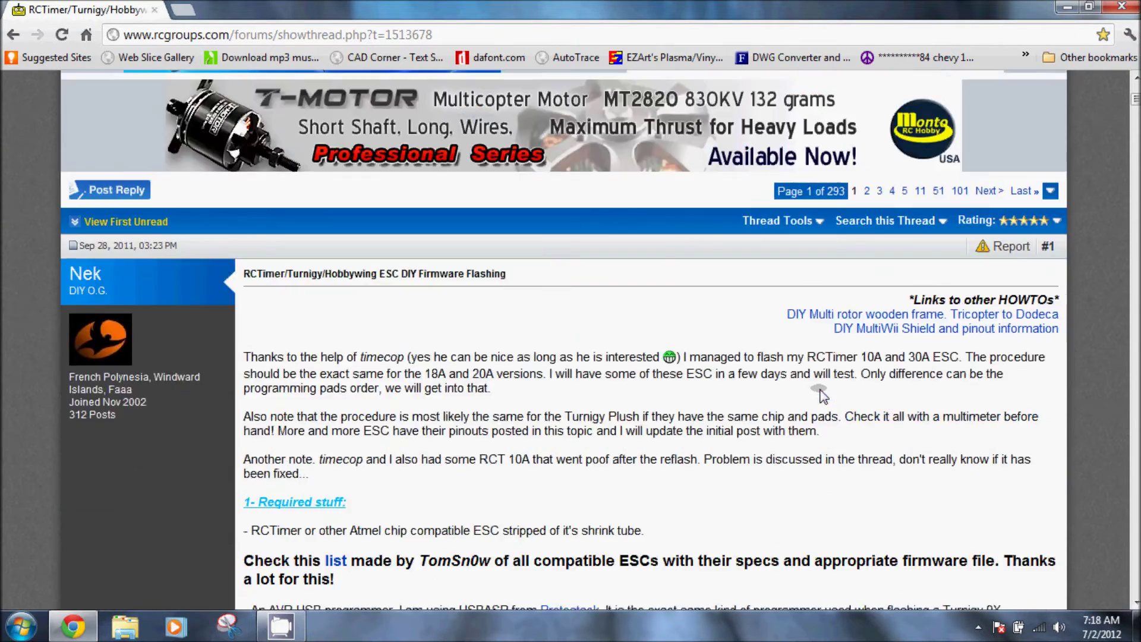
pyautogui.scroll(-1, 821, 394)
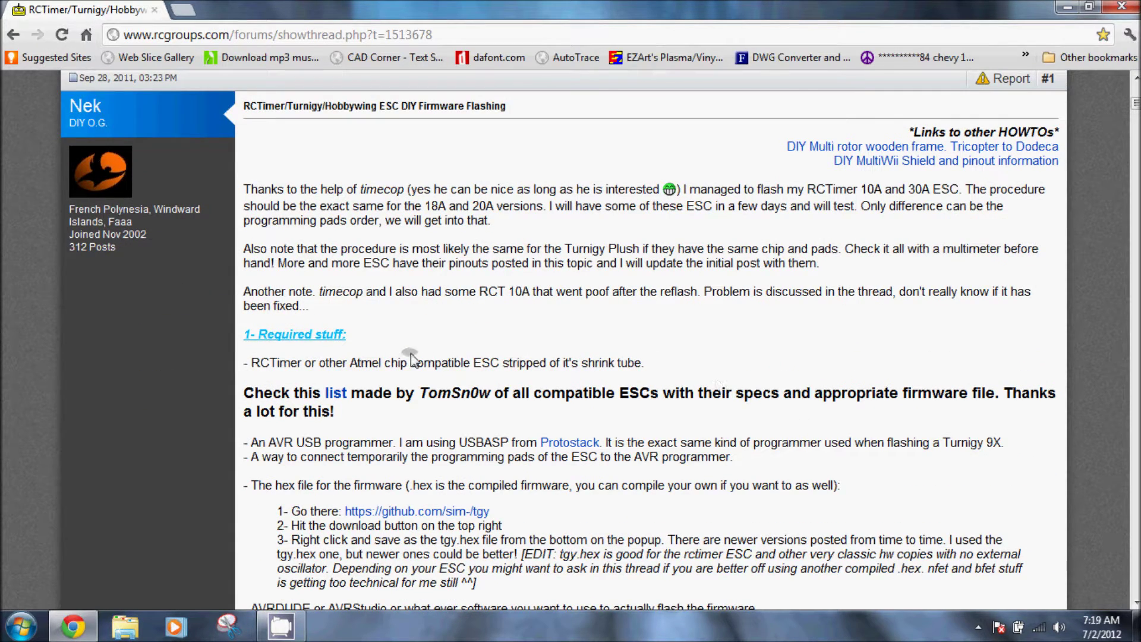
pyautogui.click(331, 394)
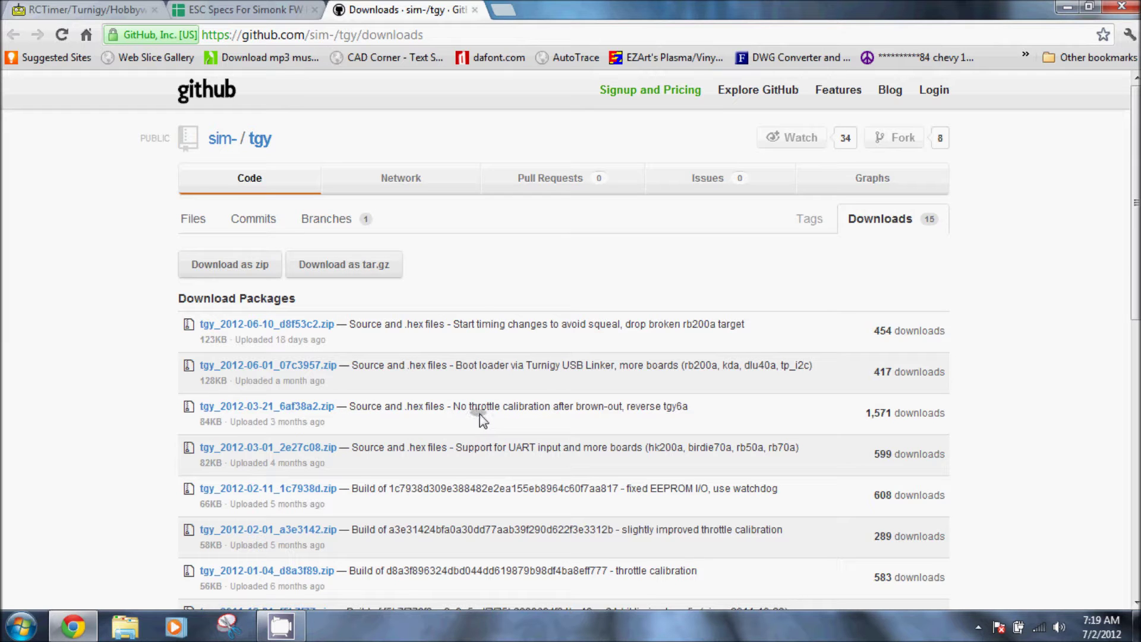
# Scroll the sim-/tgy Download Packages list down to tgy.hex and back up.
pyautogui.scroll(-3, 483, 414)
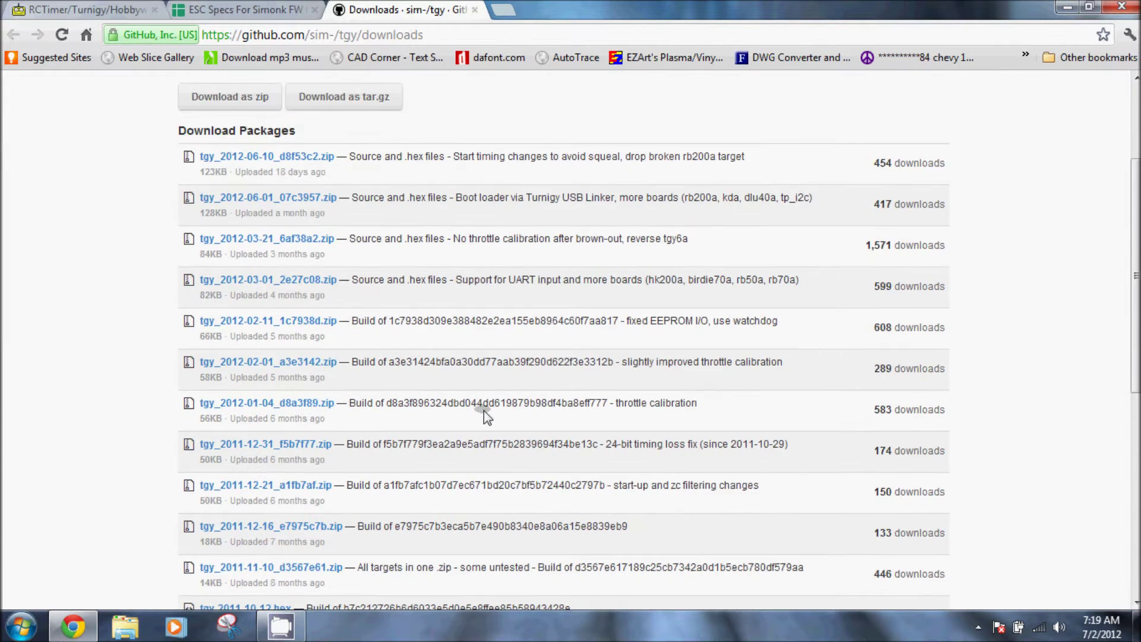
pyautogui.scroll(-1, 483, 414)
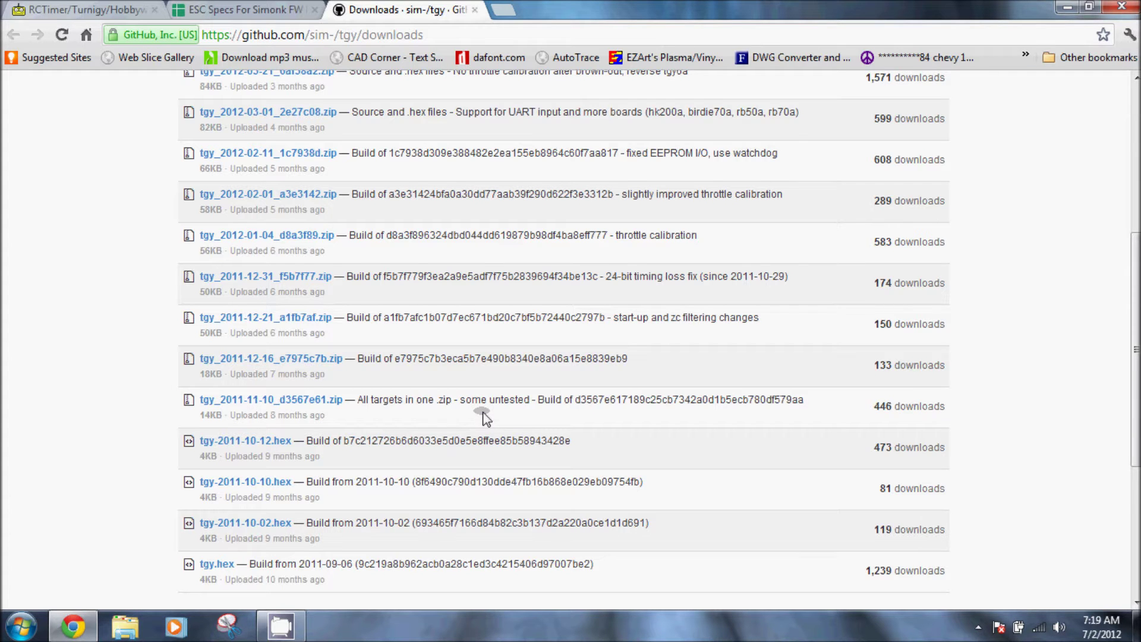
pyautogui.scroll(-2, 483, 413)
pyautogui.scroll(6, 482, 416)
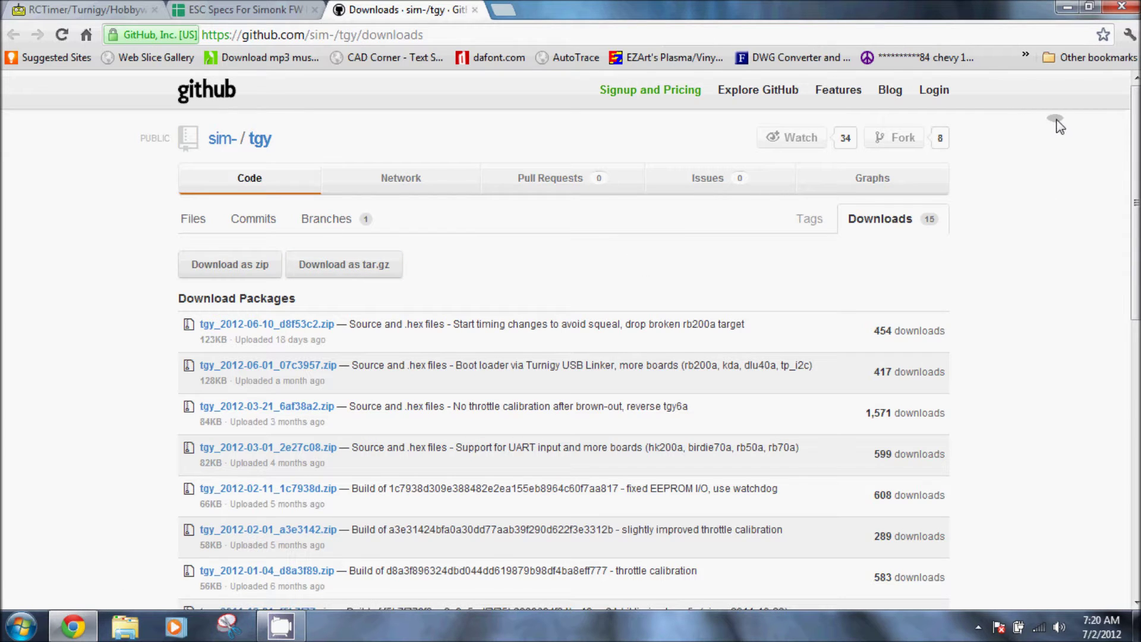
pyautogui.click(656, 35)
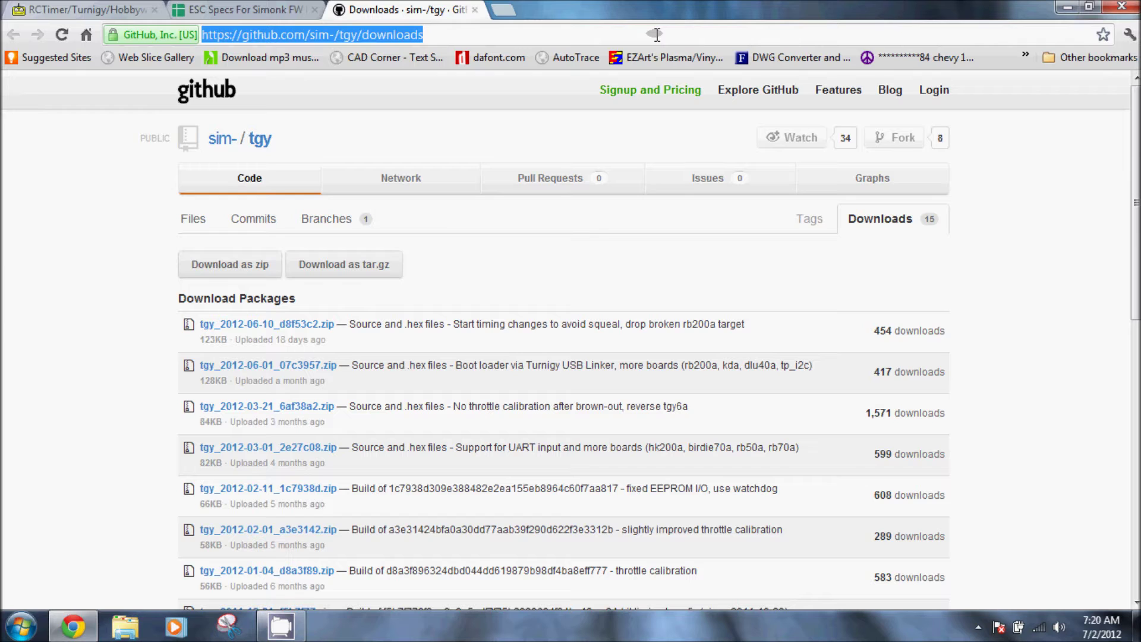
# Go to lazyzero.de/kkflashtool and scroll to its Flash Tool Download section.
pyautogui.write('lazyzero.de/kkflashtool')
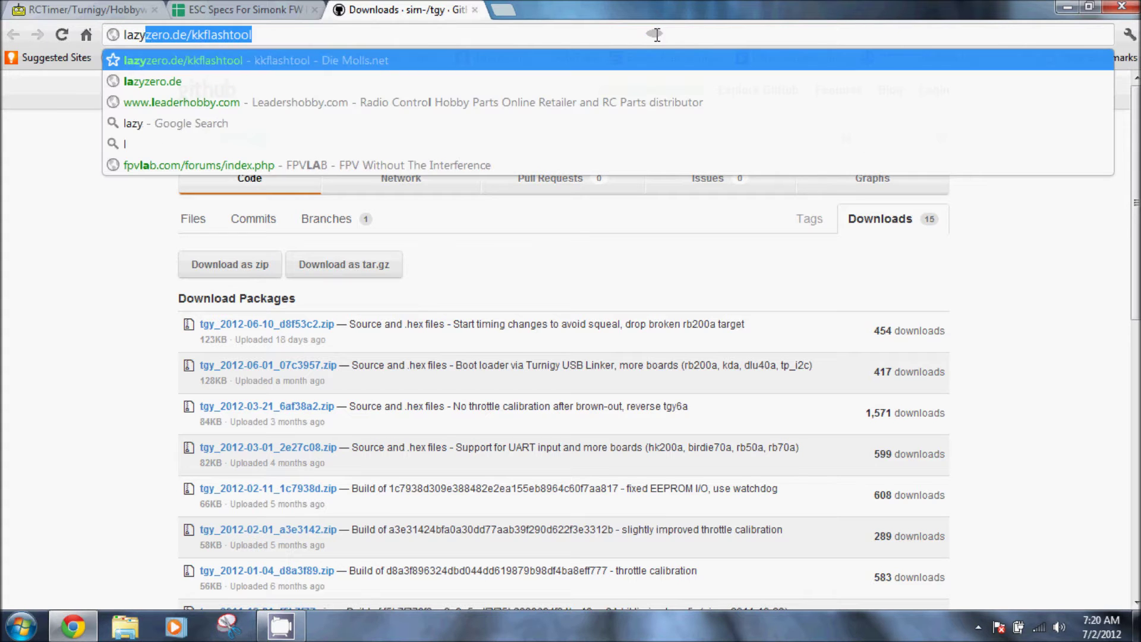
pyautogui.press('Return')
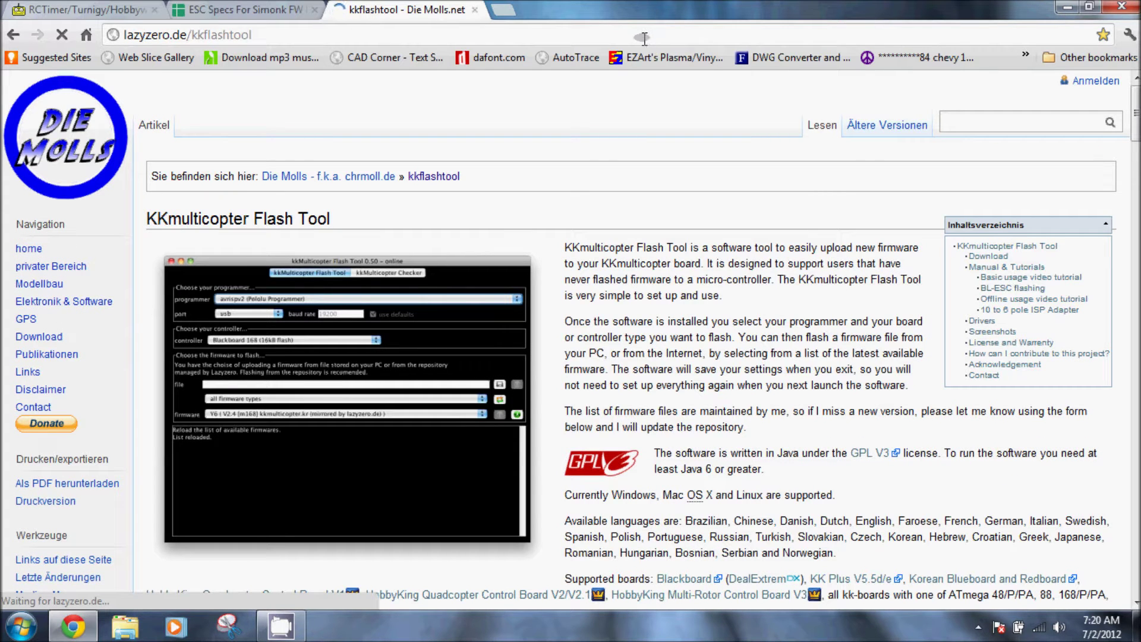
pyautogui.scroll(-4, 628, 152)
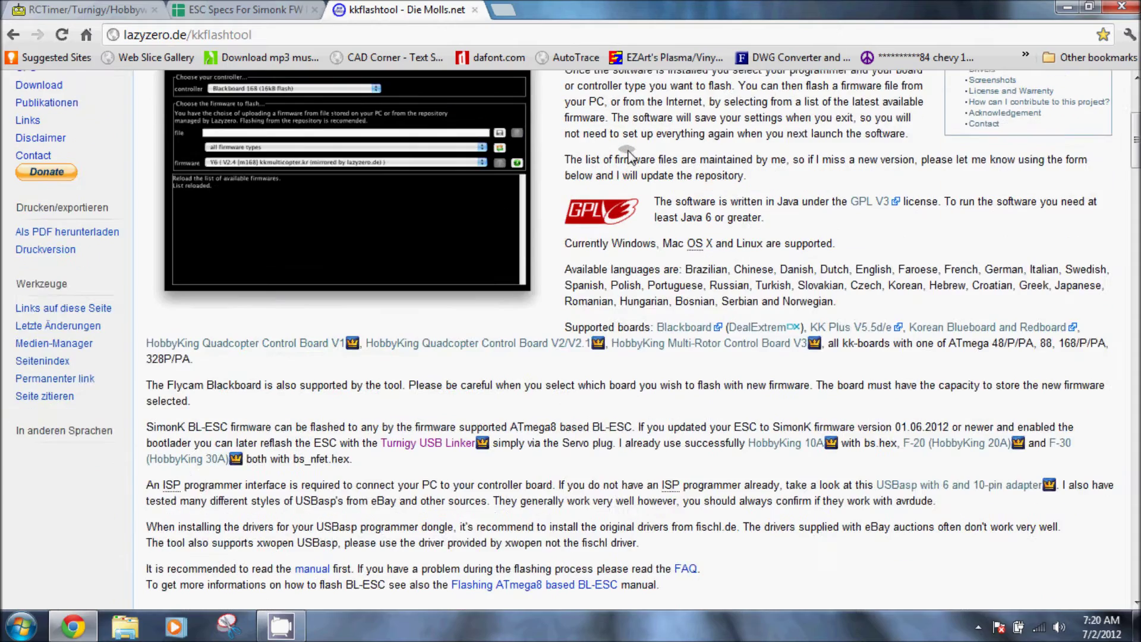
pyautogui.scroll(-8, 629, 157)
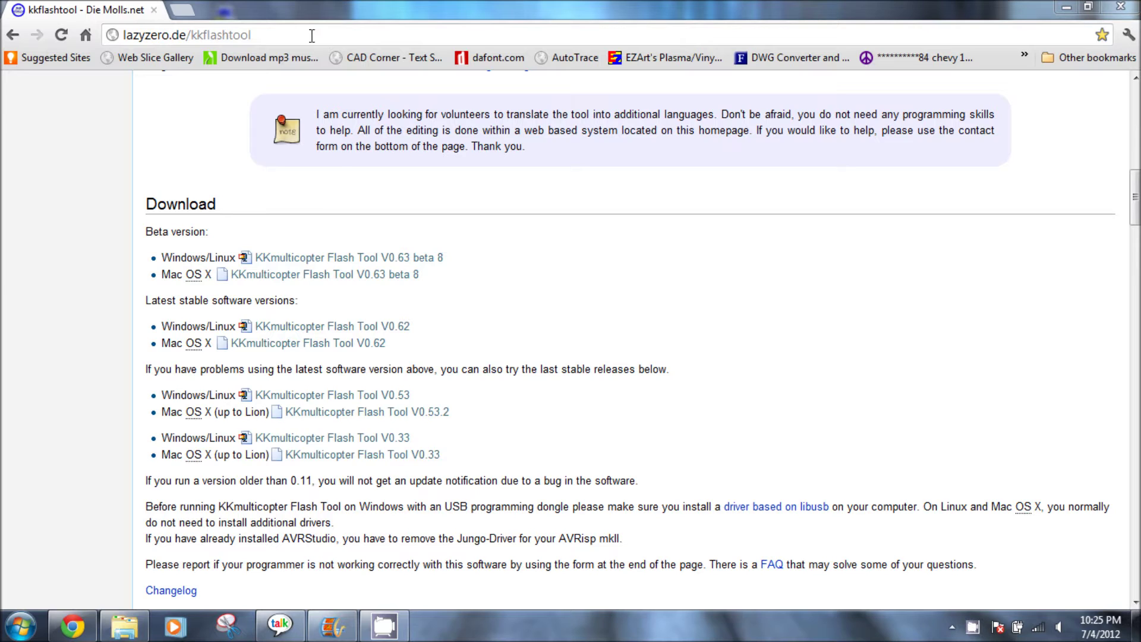
# Open the fischl.de USBasp page from the overflow bookmarks.
pyautogui.click(312, 35)
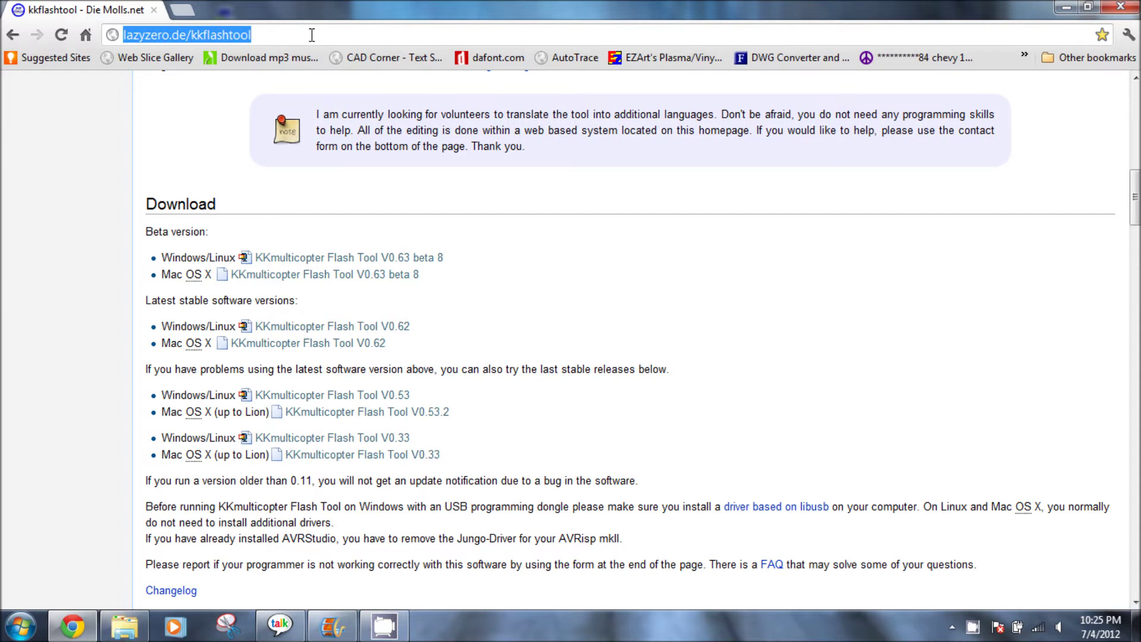
pyautogui.click(1024, 55)
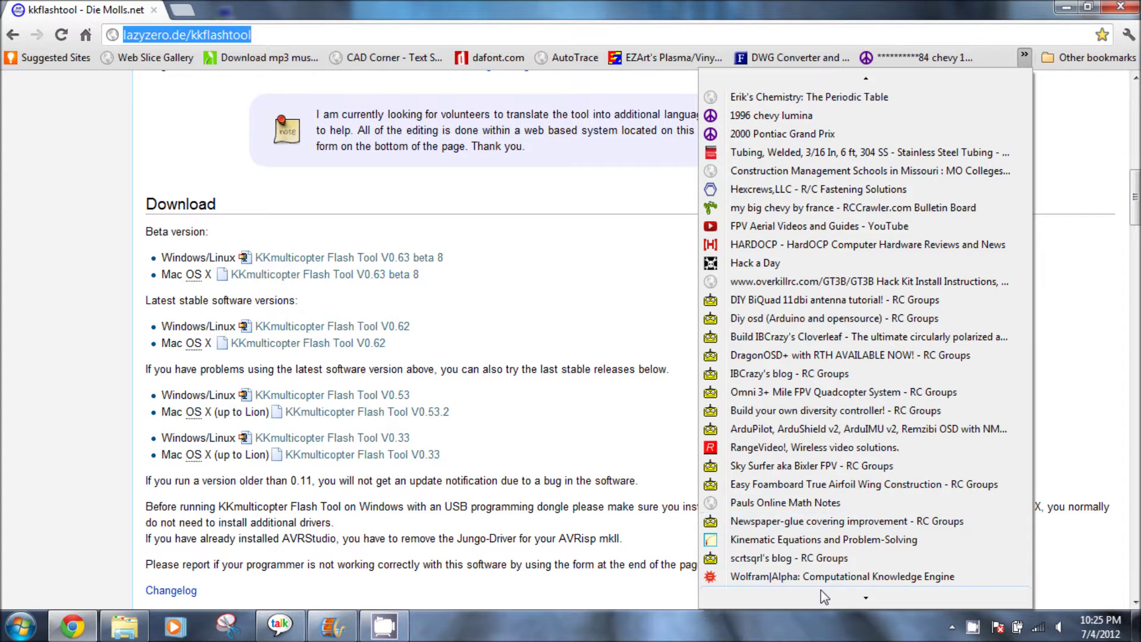
pyautogui.scroll(-5, 825, 596)
pyautogui.scroll(-6, 818, 601)
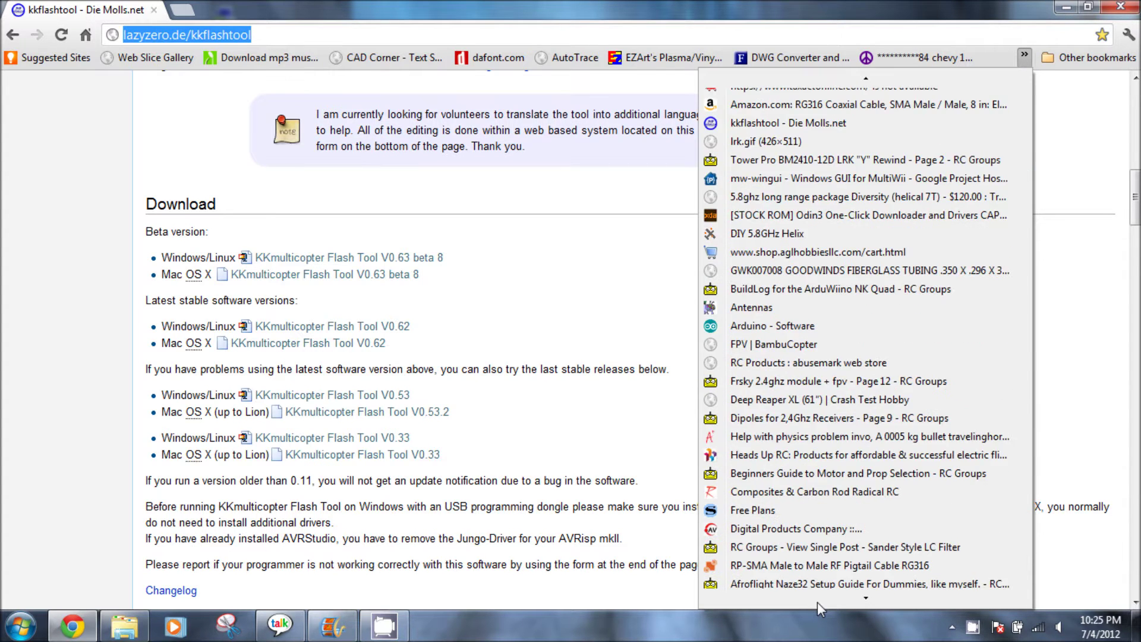
pyautogui.click(799, 583)
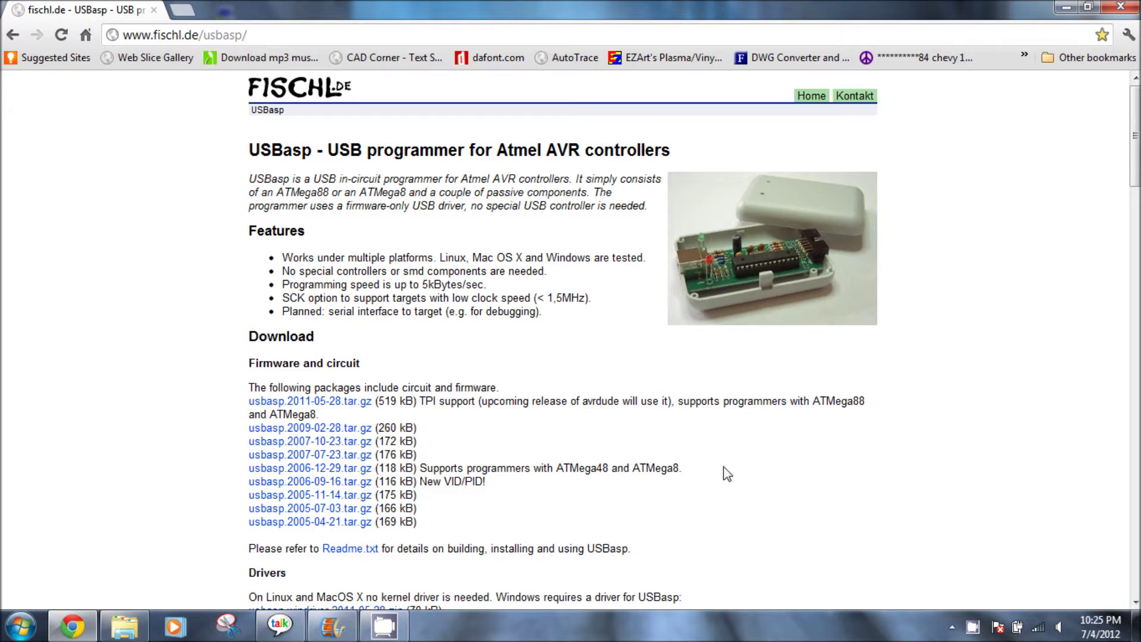
# Download usbasp-windriver.2011-05-28.zip from the Drivers section of fischl.de/usbasp.
pyautogui.scroll(-3, 1135, 601)
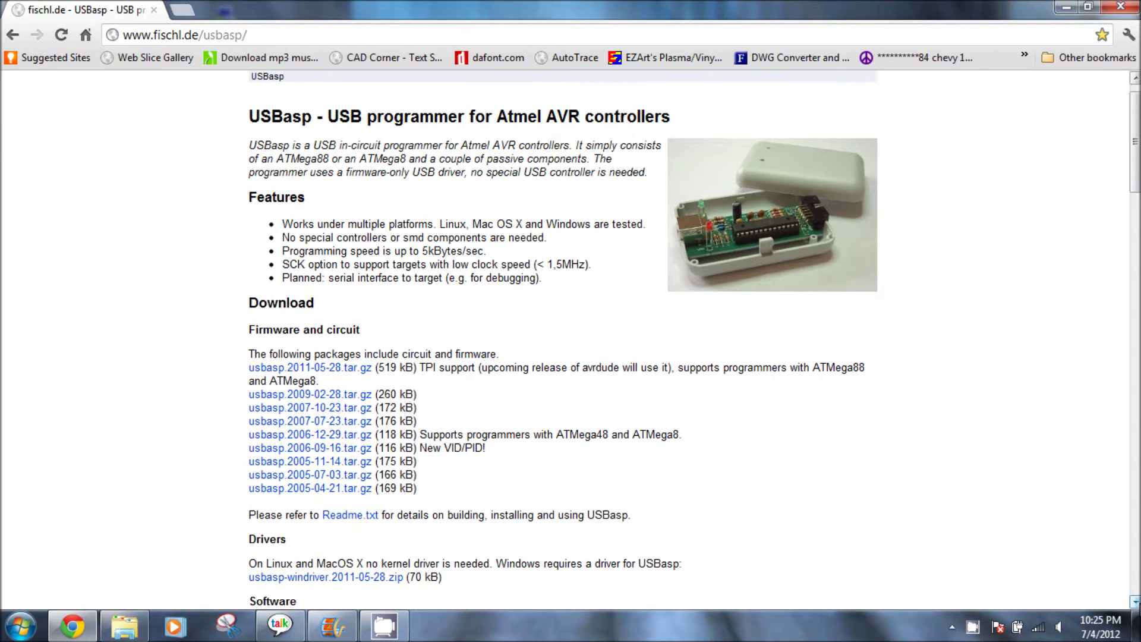
pyautogui.scroll(-1, 1135, 601)
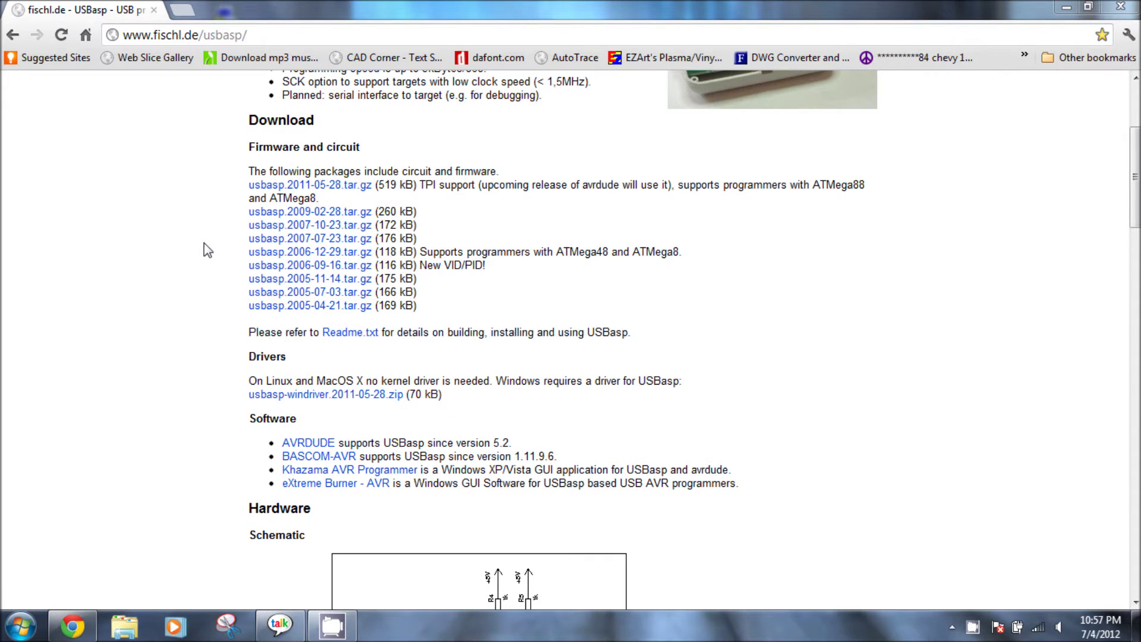
pyautogui.click(303, 395)
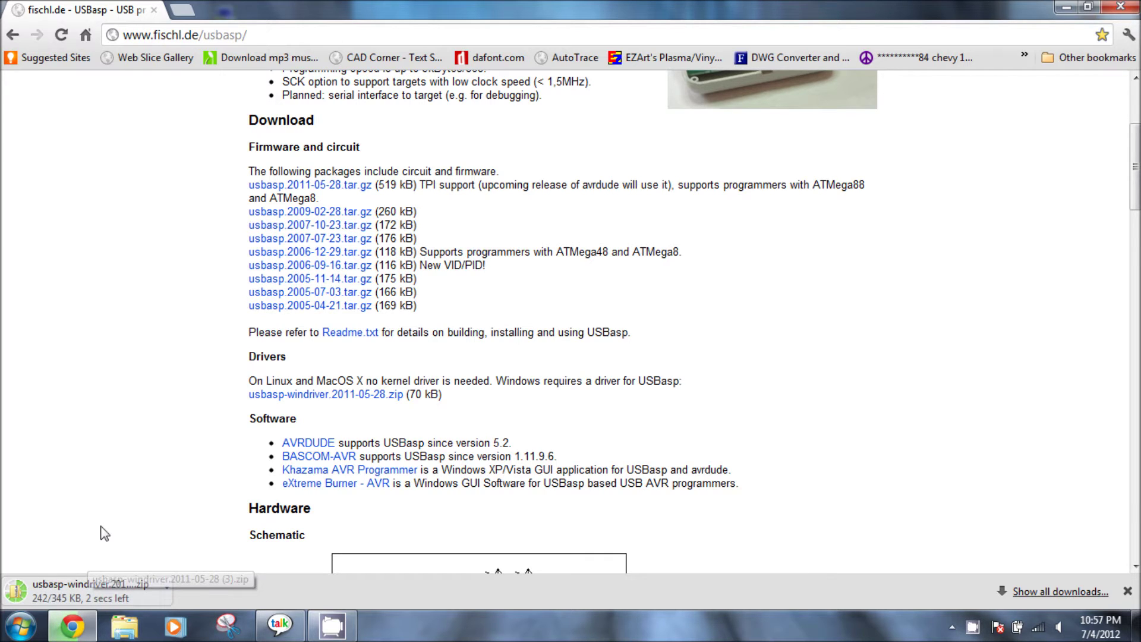
# Extract the driver zip into Desktop\usbasp-windriver.2011-05-28.
pyautogui.click(87, 594)
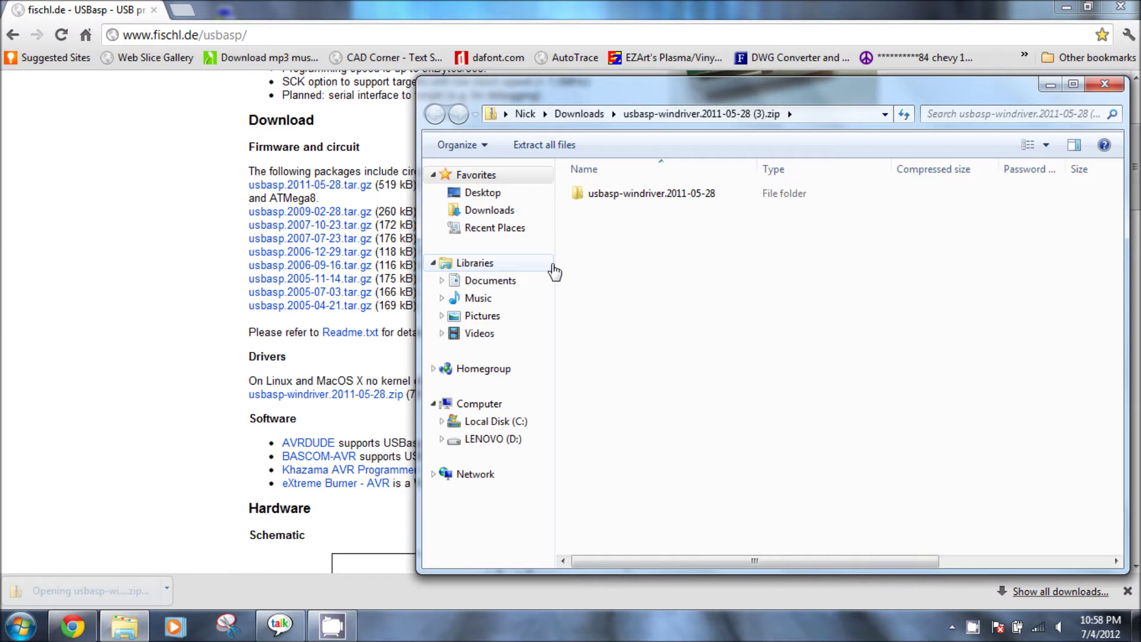
pyautogui.click(555, 142)
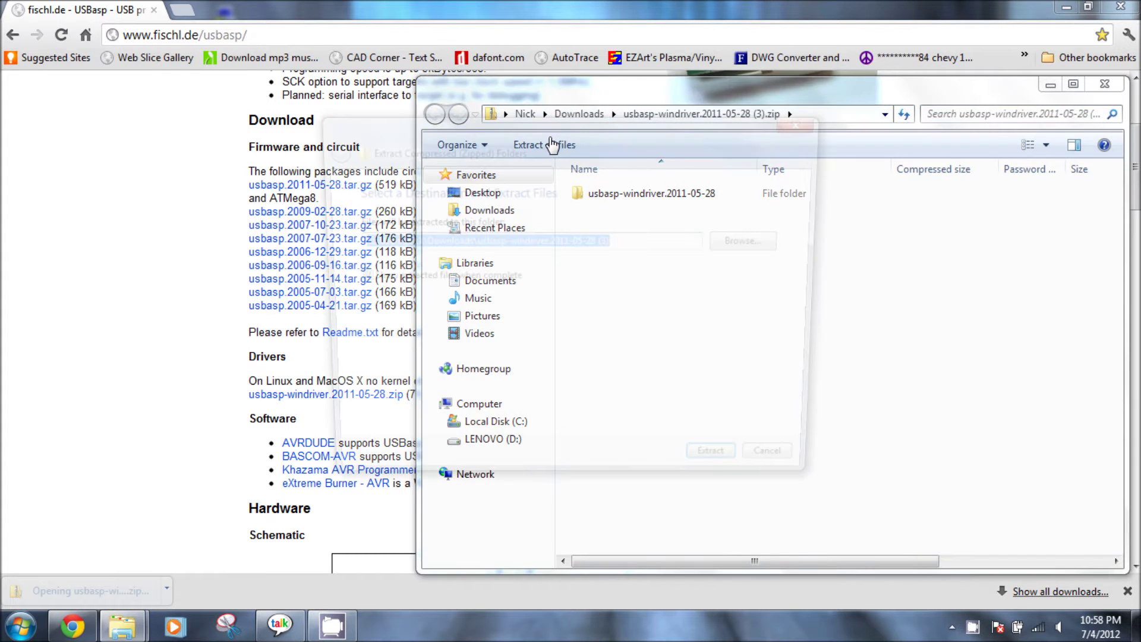
pyautogui.click(738, 241)
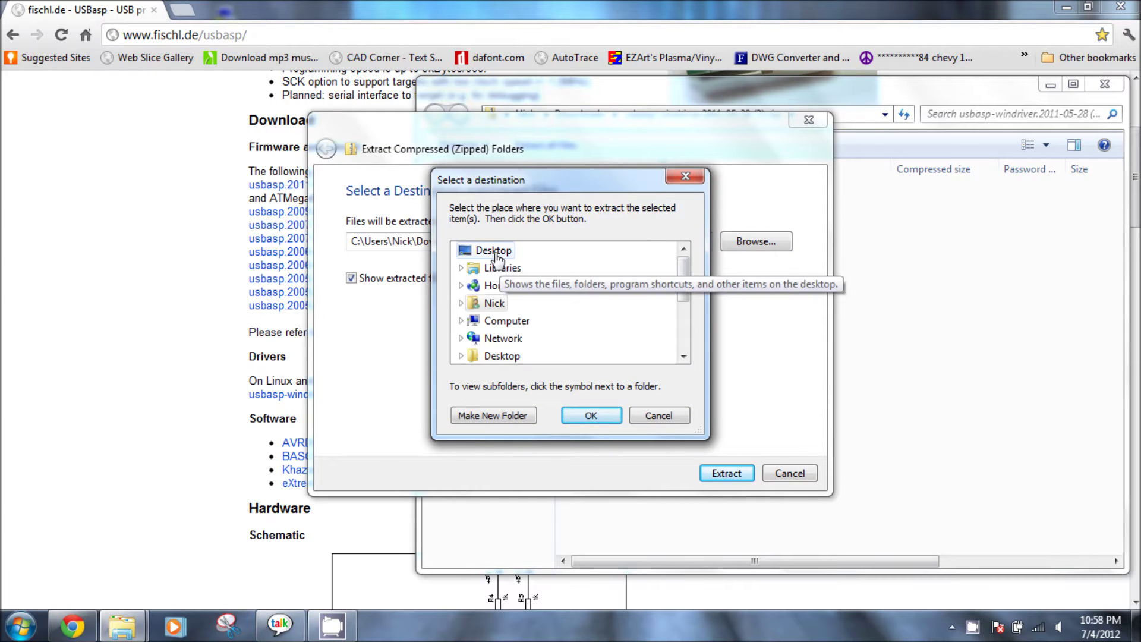
pyautogui.moveTo(682, 266); pyautogui.dragTo(684, 321)
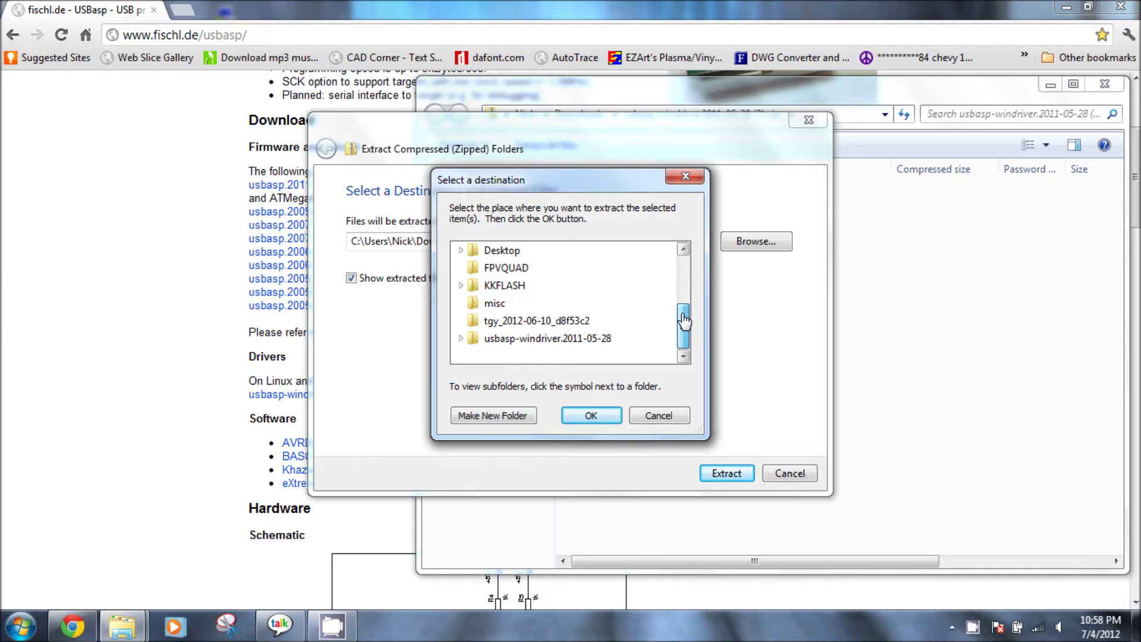
pyautogui.click(585, 340)
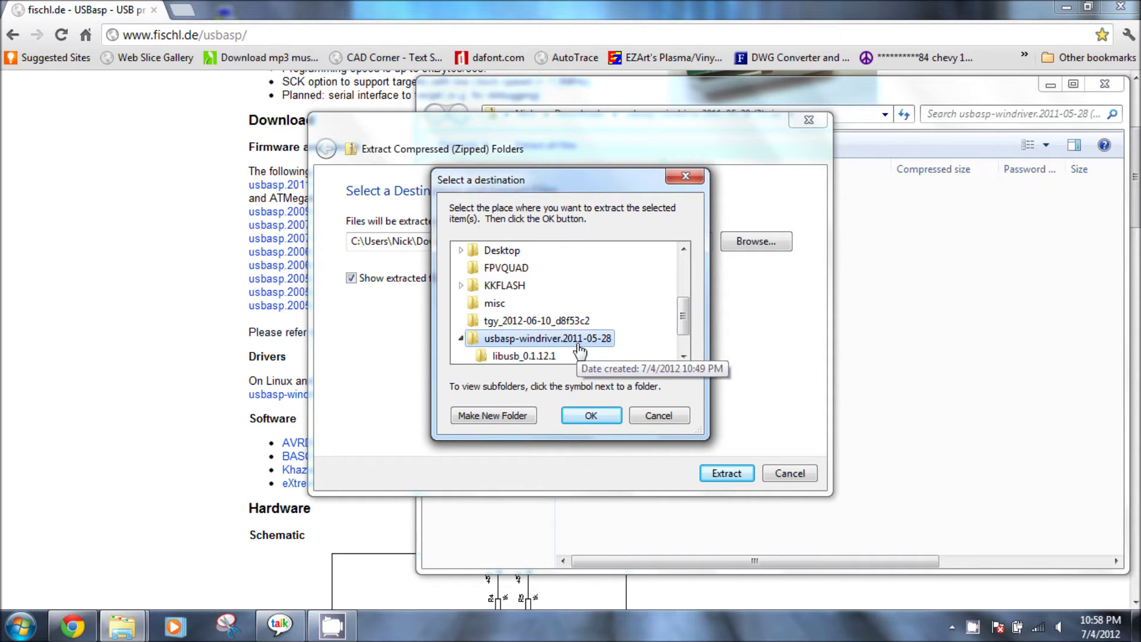
pyautogui.click(589, 415)
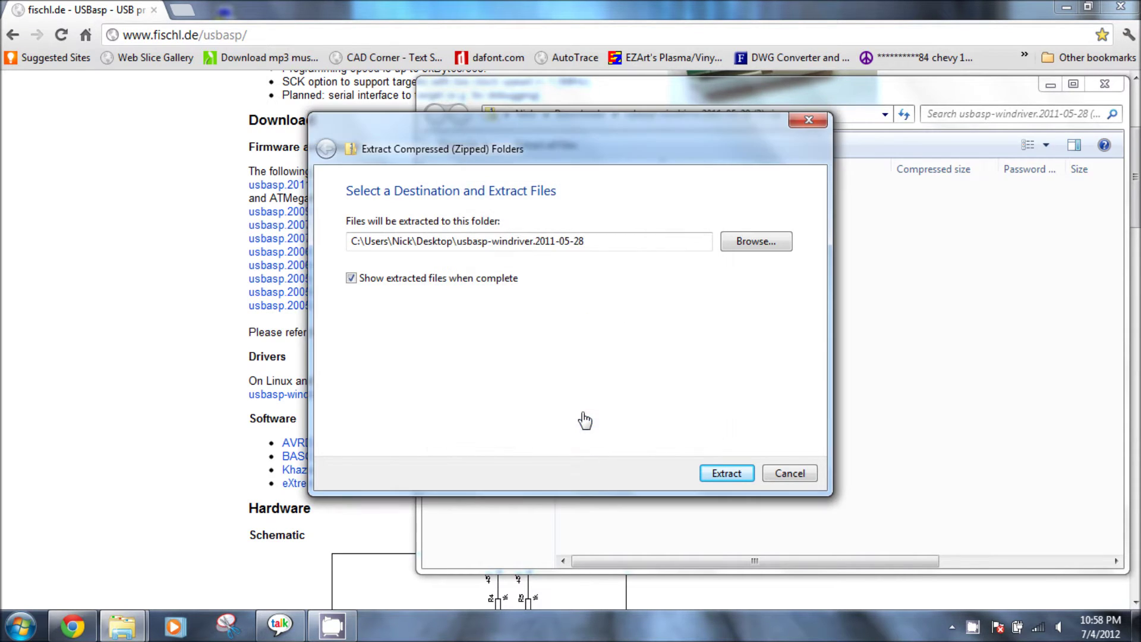
pyautogui.click(725, 473)
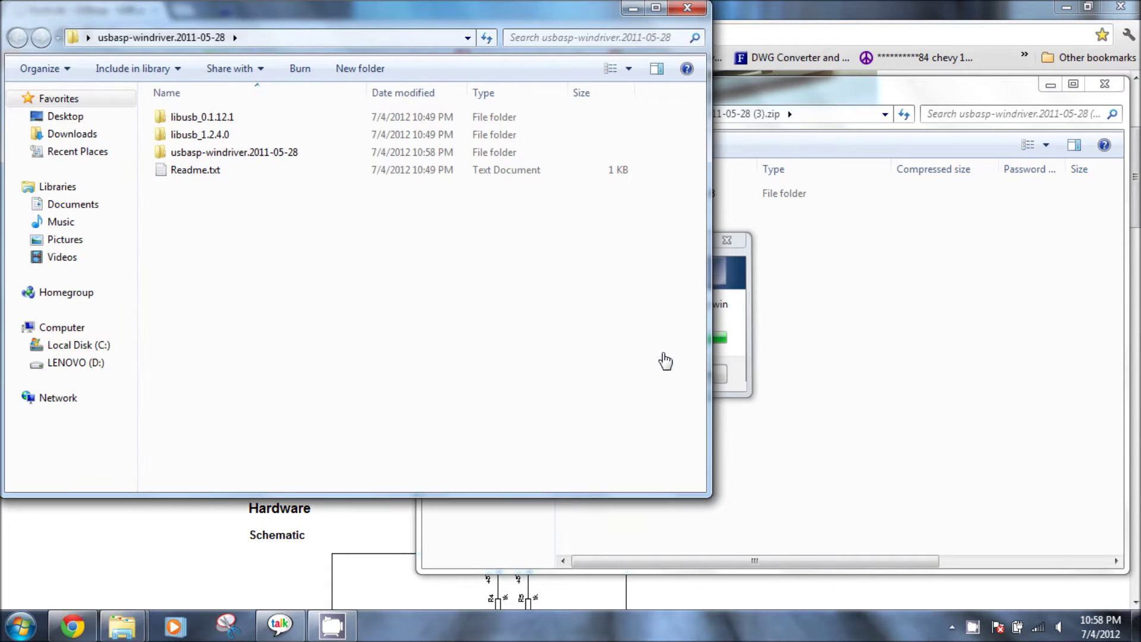
# Close both Explorer windows and Chrome.
pyautogui.click(691, 10)
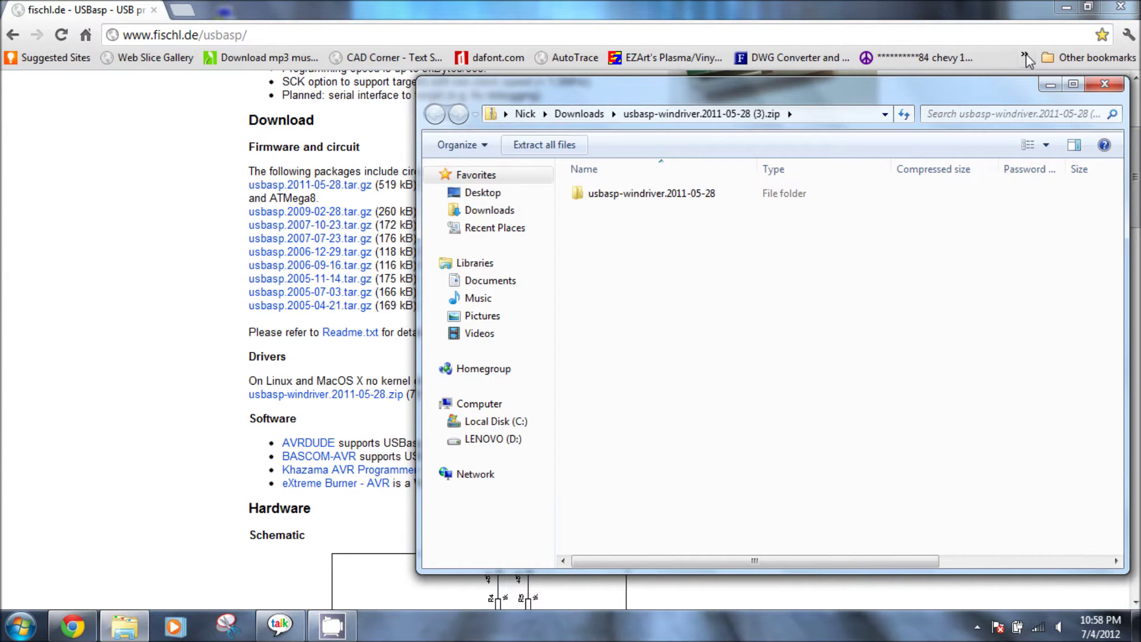
pyautogui.click(1104, 85)
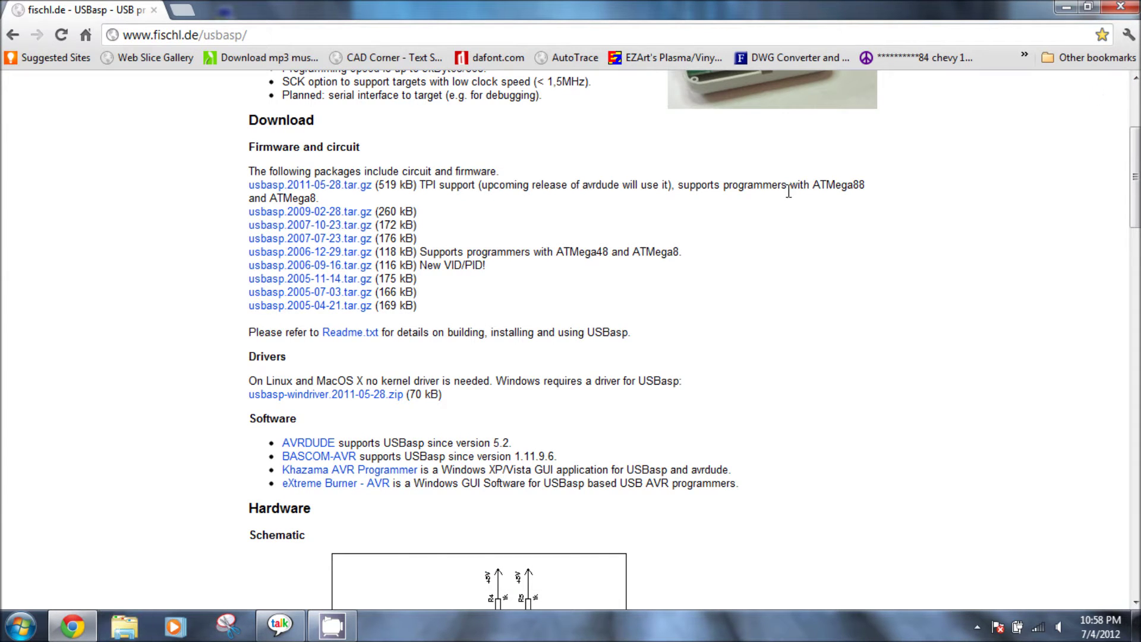
pyautogui.click(1120, 8)
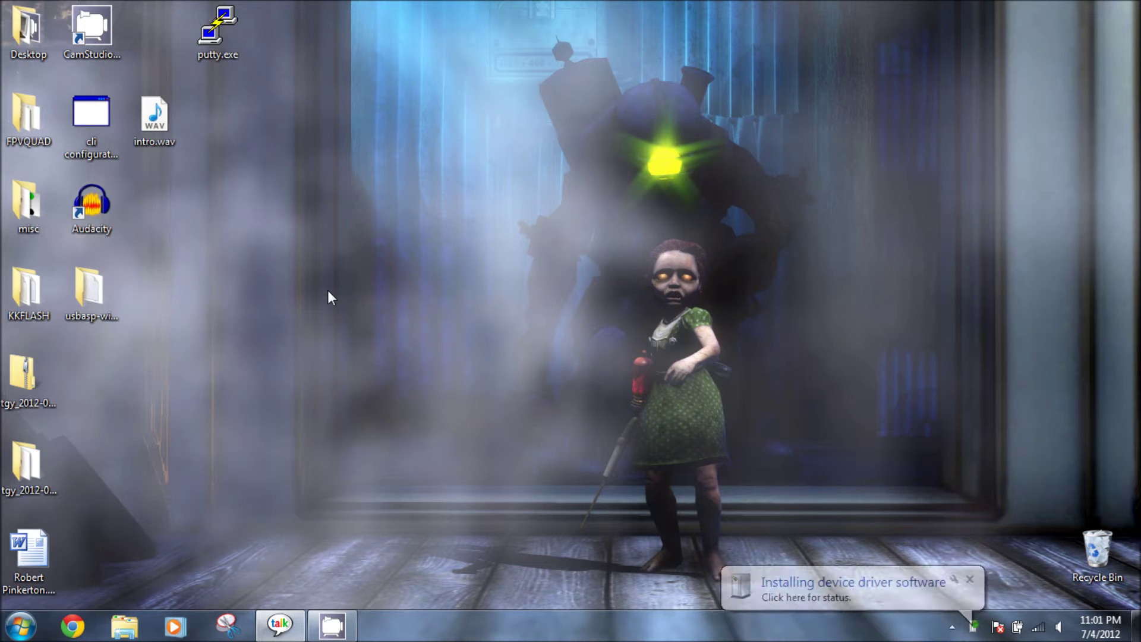
# Skip the Windows Update driver search, close the failed USBasp install notice, and open Start.
pyautogui.click(806, 585)
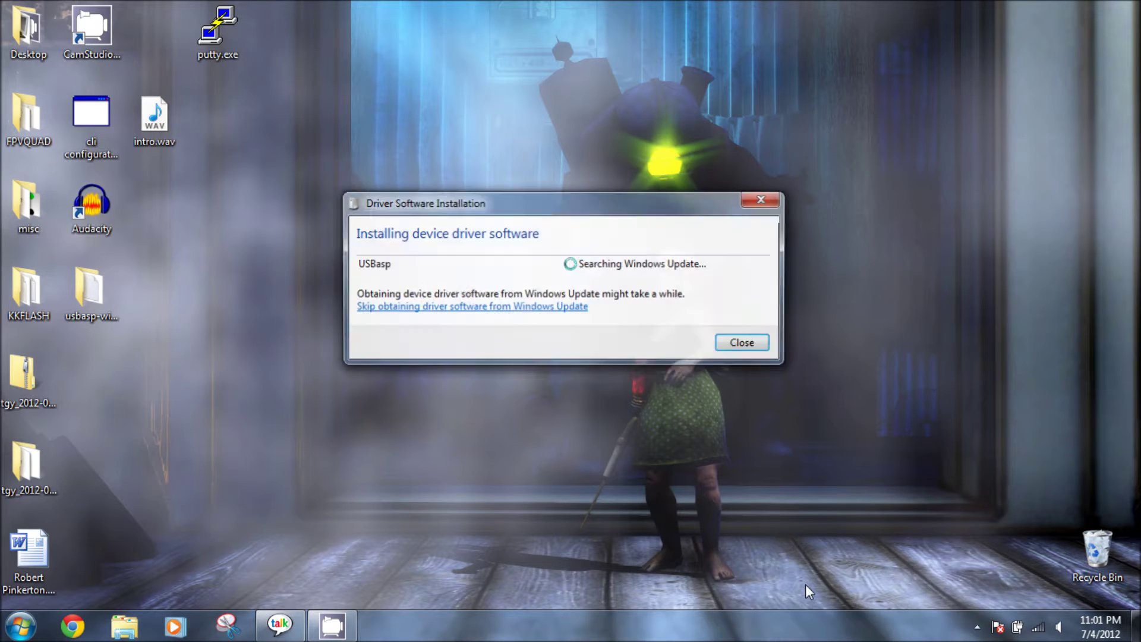
pyautogui.click(506, 313)
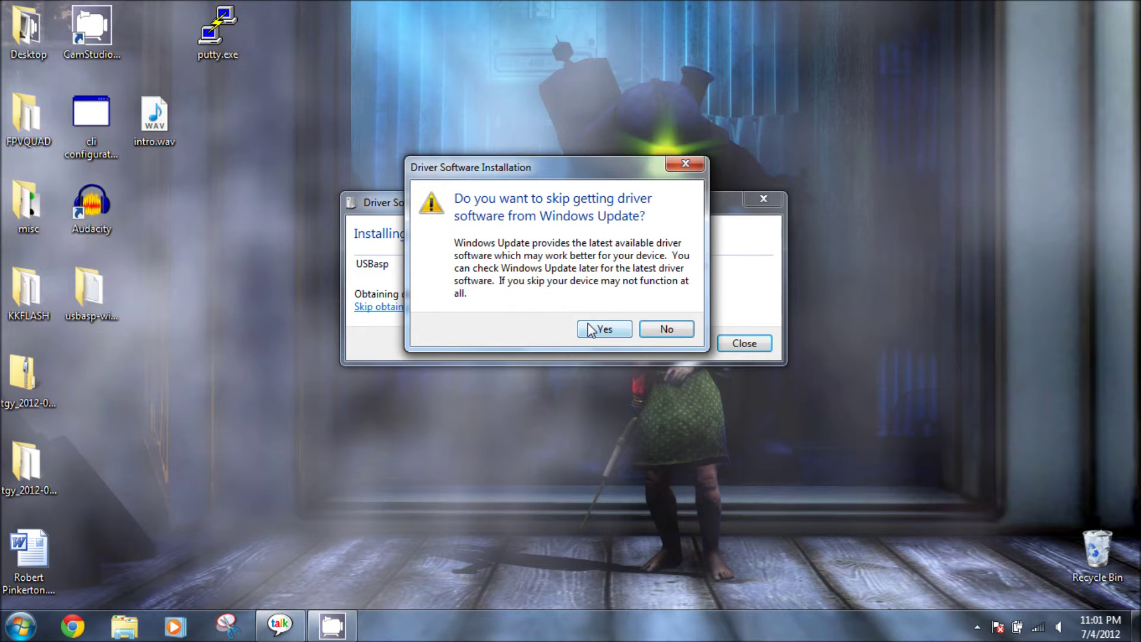
pyautogui.click(595, 329)
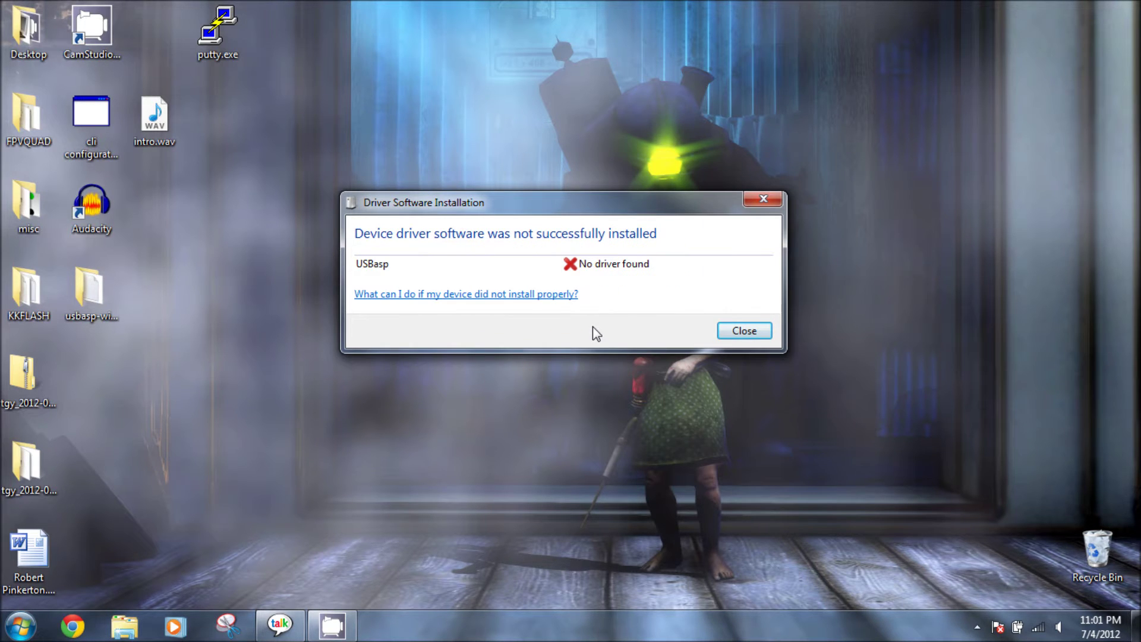
pyautogui.click(719, 331)
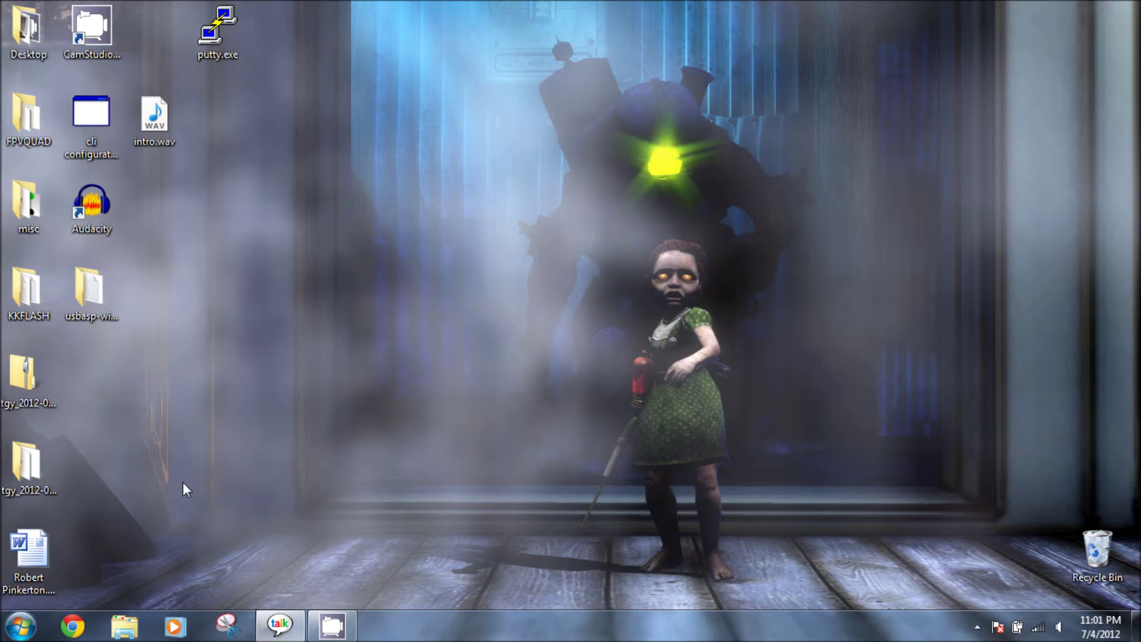
pyautogui.click(21, 625)
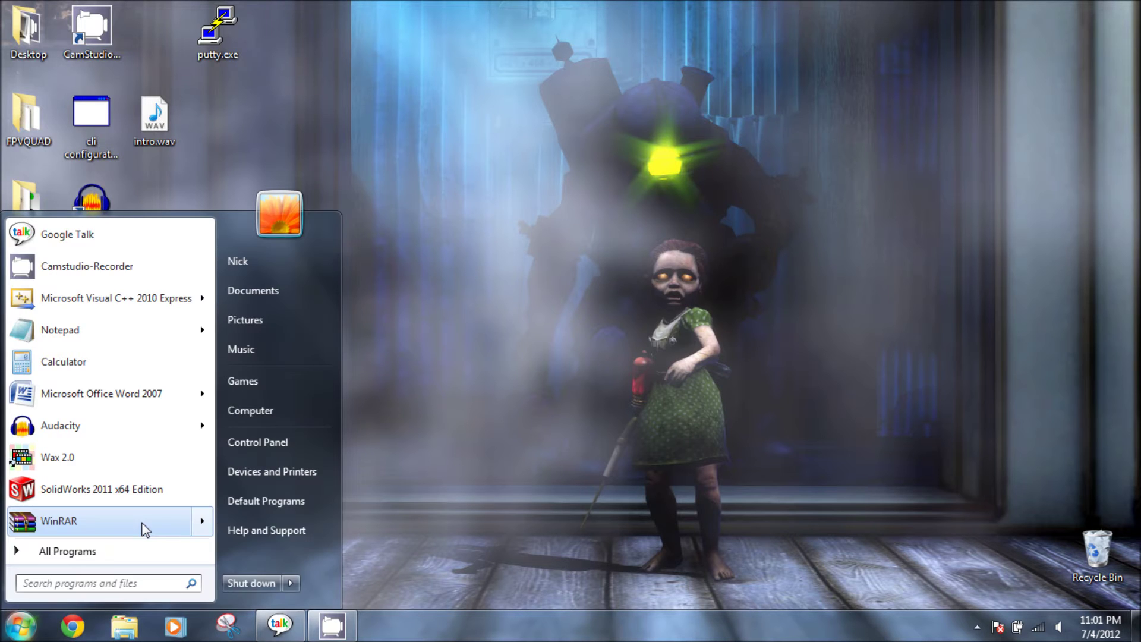
# Open Device Manager through Computer's system properties and open the USBasp device's properties.
pyautogui.rightClick(235, 419)
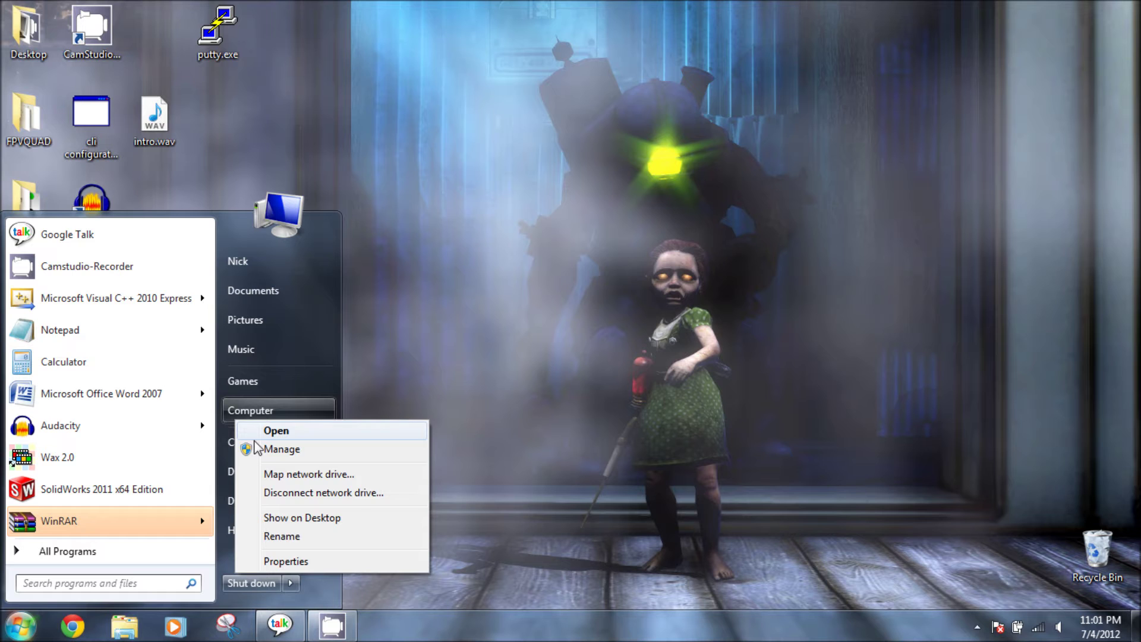
pyautogui.click(285, 561)
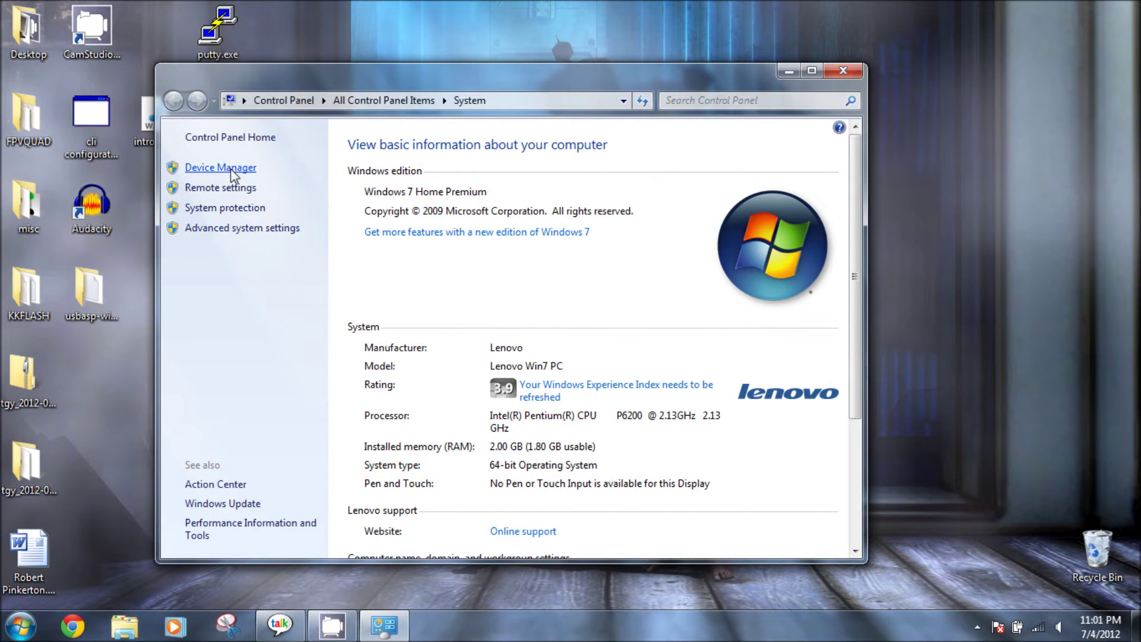
pyautogui.click(230, 169)
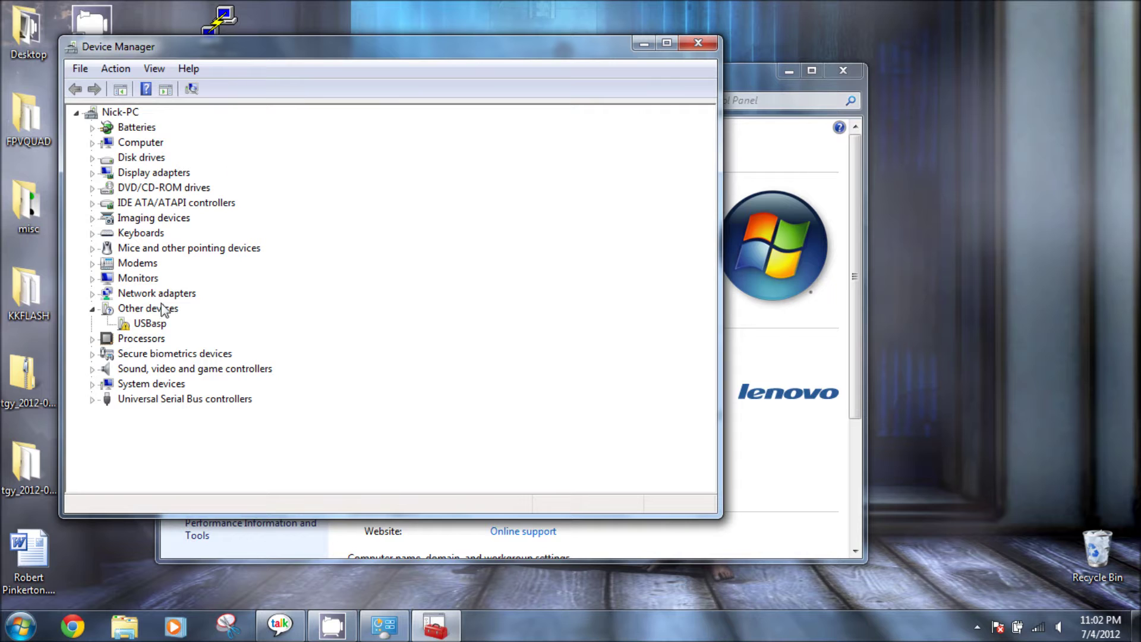
pyautogui.doubleClick(149, 323)
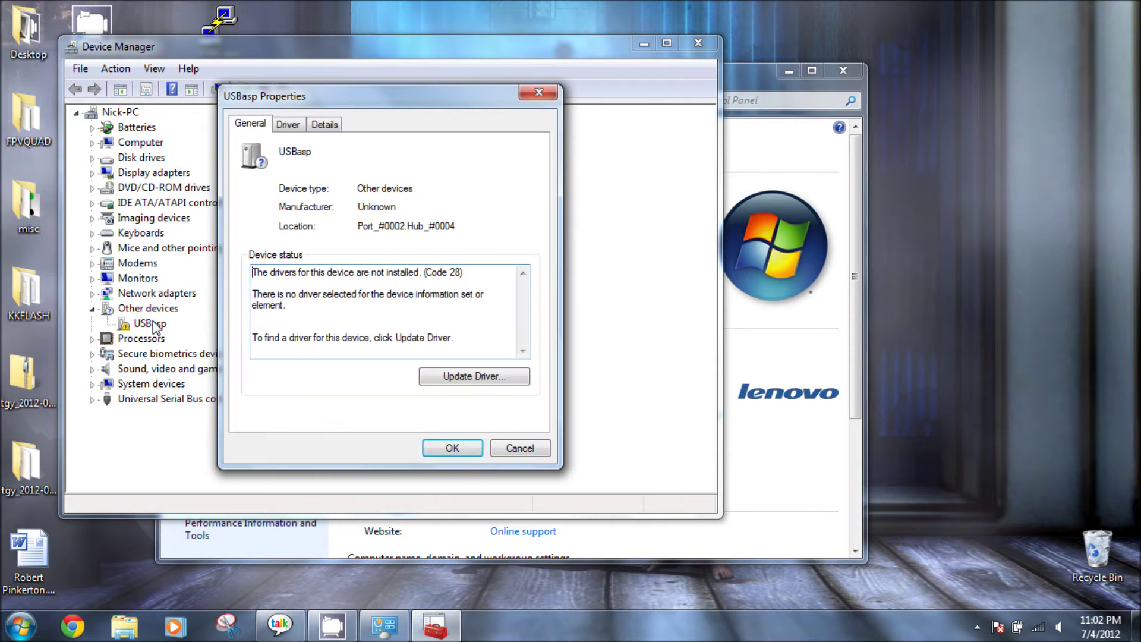
# Update the USBasp driver from the Desktop usbasp-windriver.2011-05-28 folder and begin installing.
pyautogui.click(451, 381)
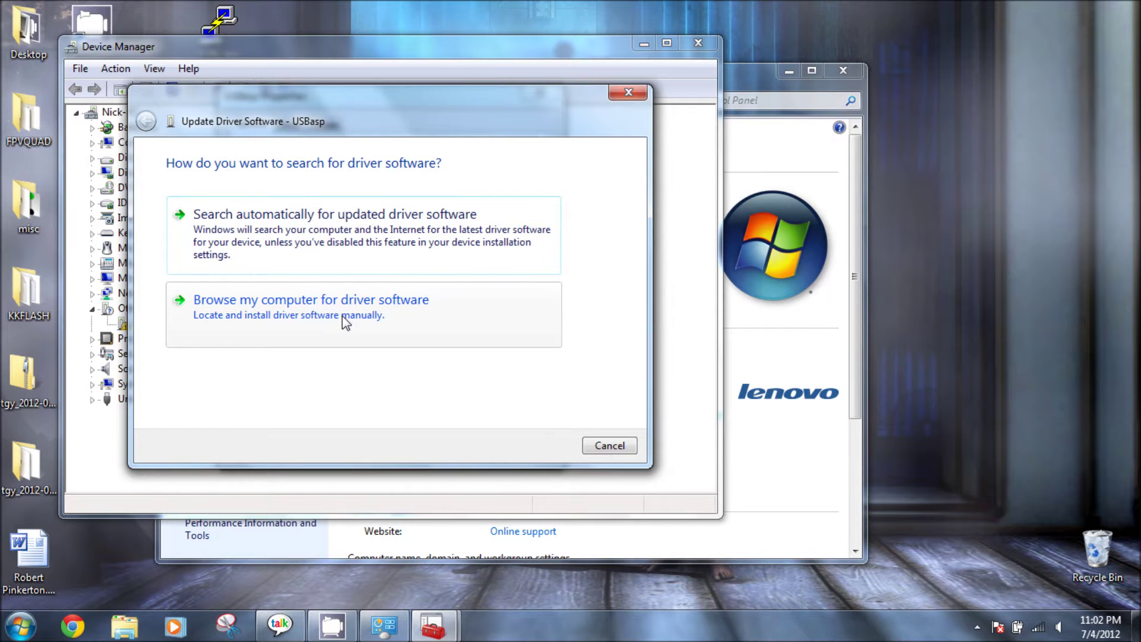
pyautogui.click(344, 321)
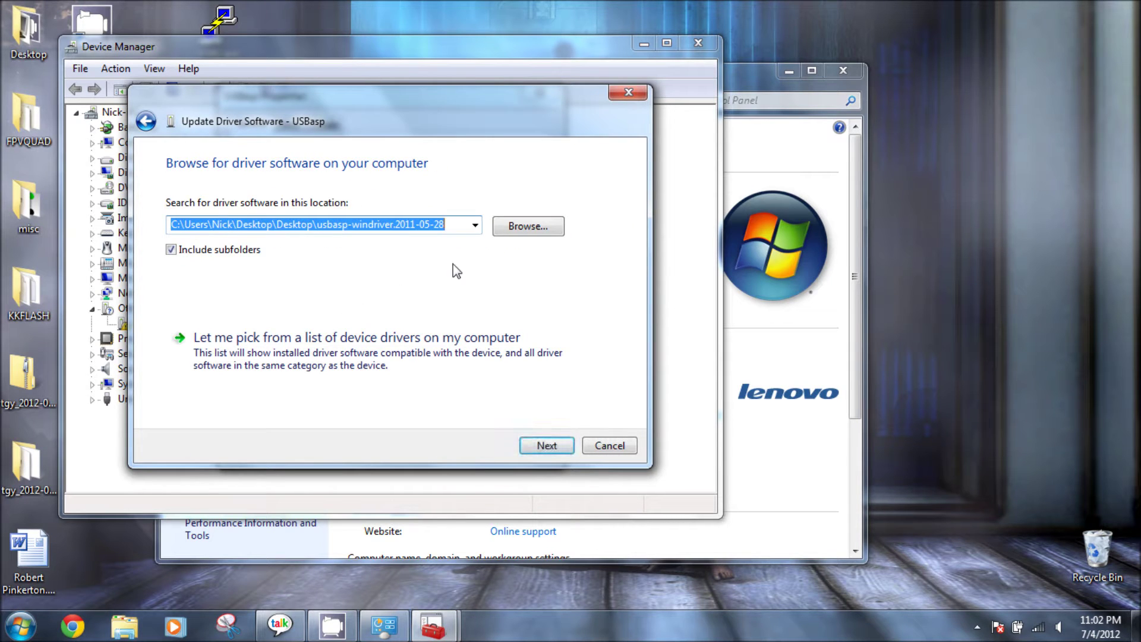
pyautogui.click(526, 227)
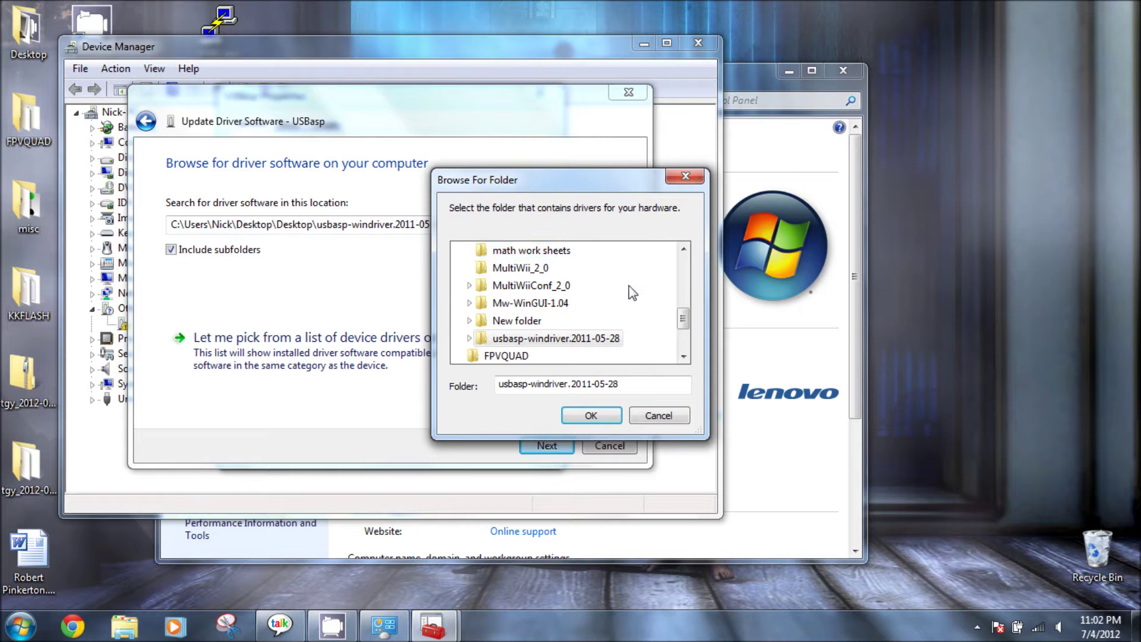
pyautogui.moveTo(683, 321); pyautogui.dragTo(686, 259)
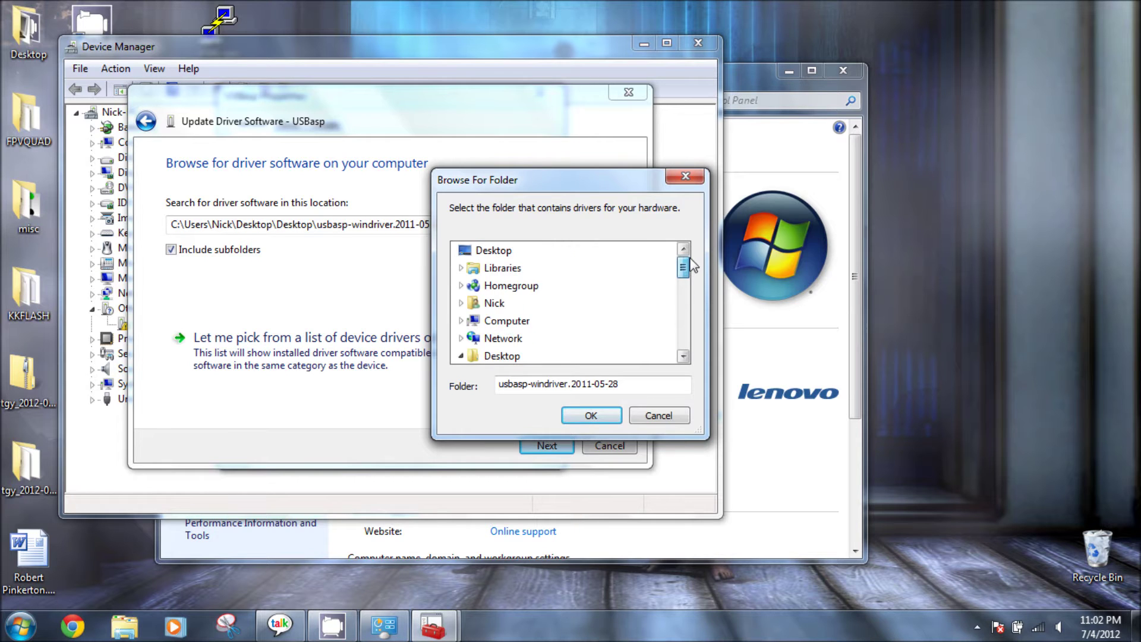
pyautogui.click(521, 250)
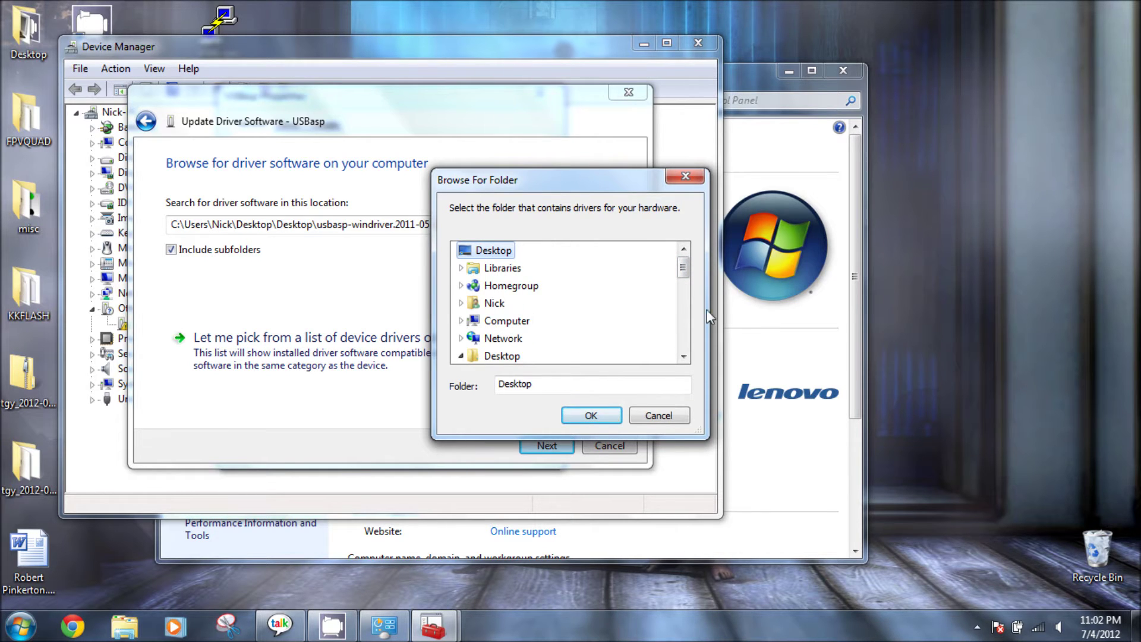
pyautogui.moveTo(683, 276); pyautogui.dragTo(685, 330)
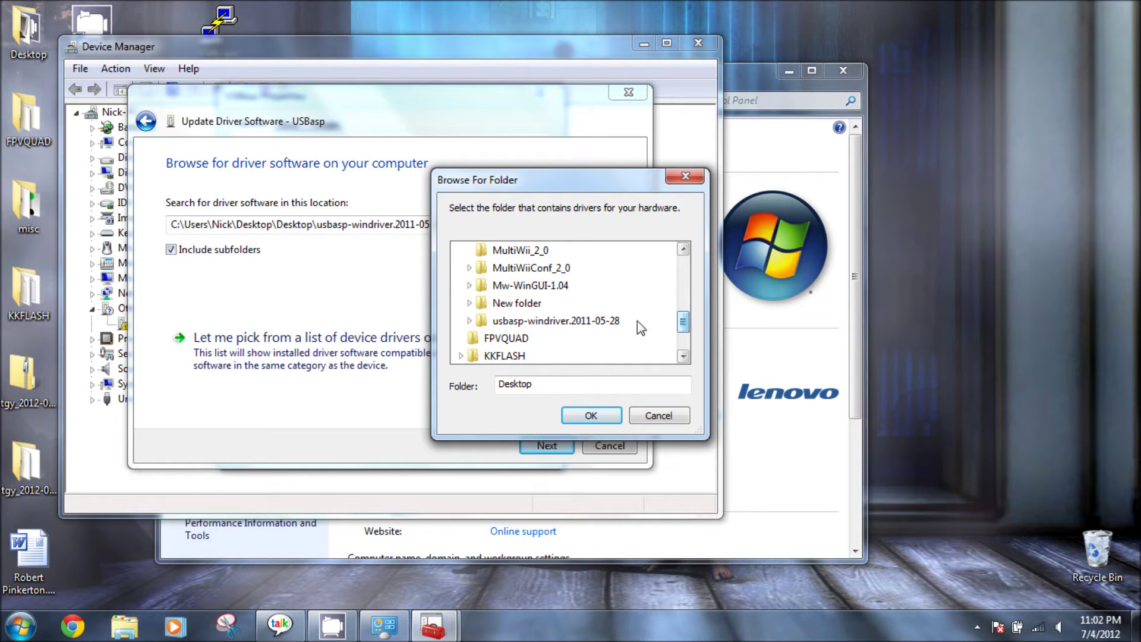
pyautogui.click(618, 321)
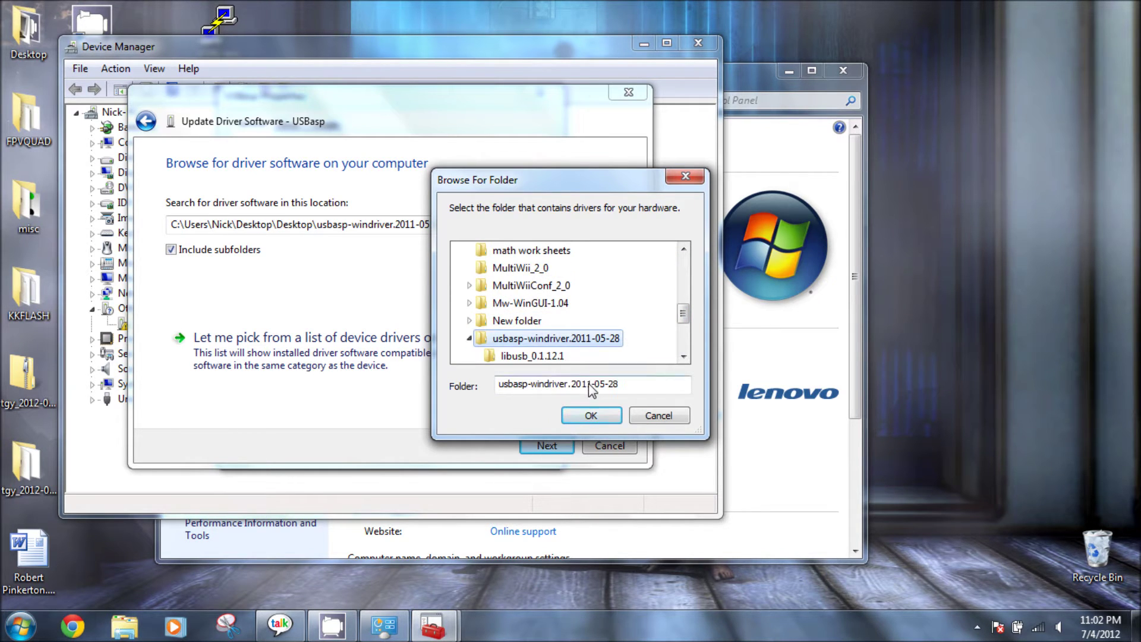
pyautogui.click(591, 416)
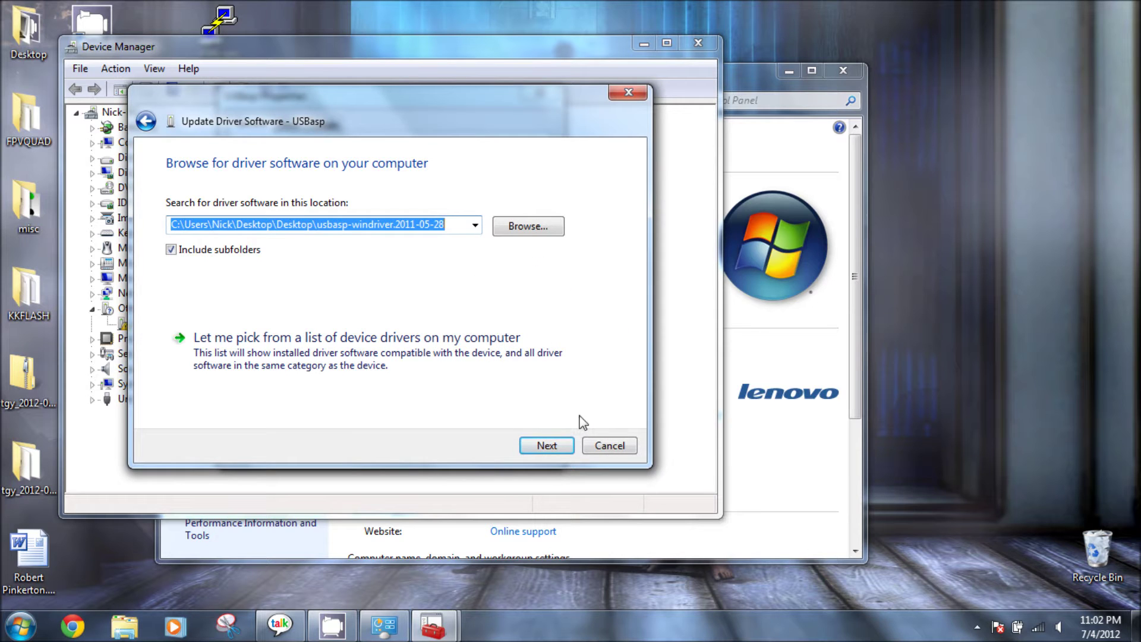
pyautogui.click(555, 446)
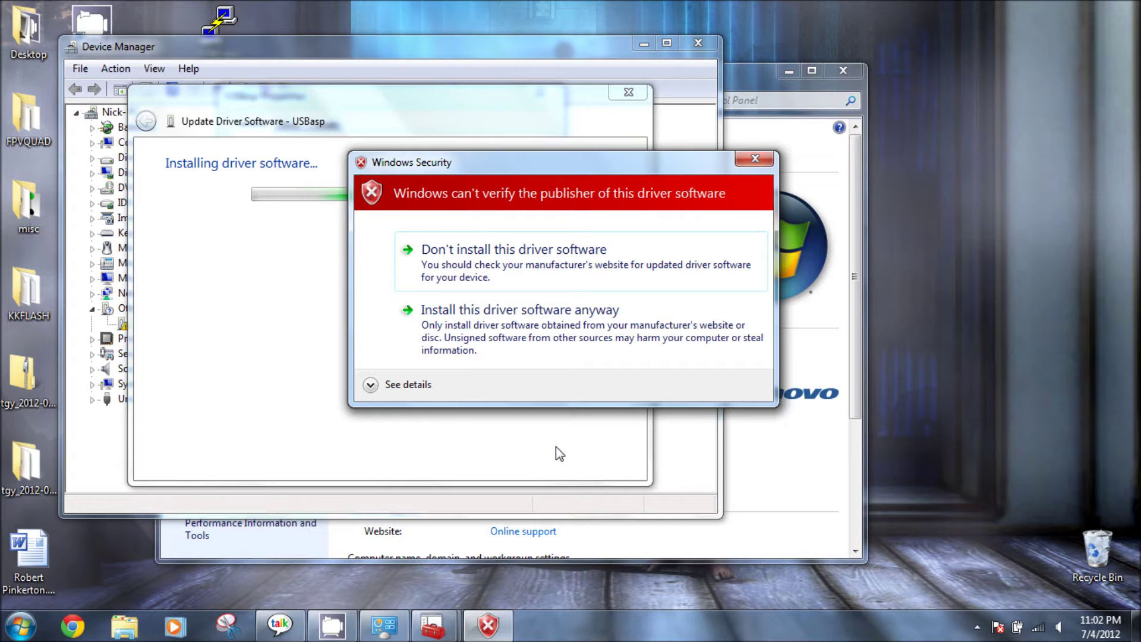
# Allow the unsigned USBasp driver to install, then close the wizard, USBasp Properties and Device Manager.
pyautogui.click(526, 318)
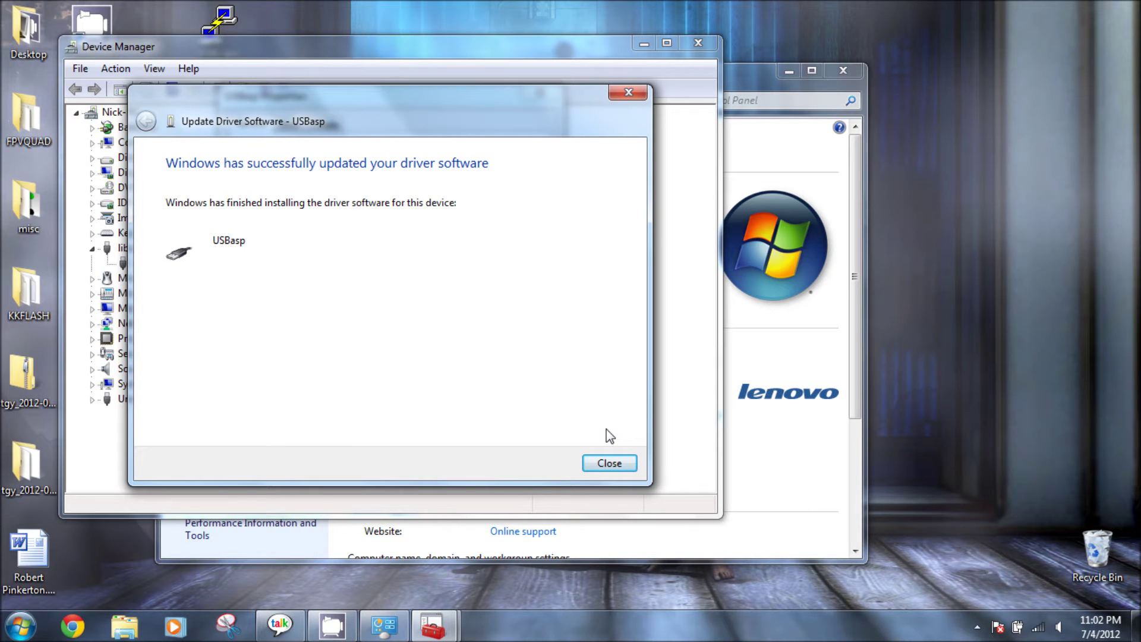
pyautogui.click(609, 463)
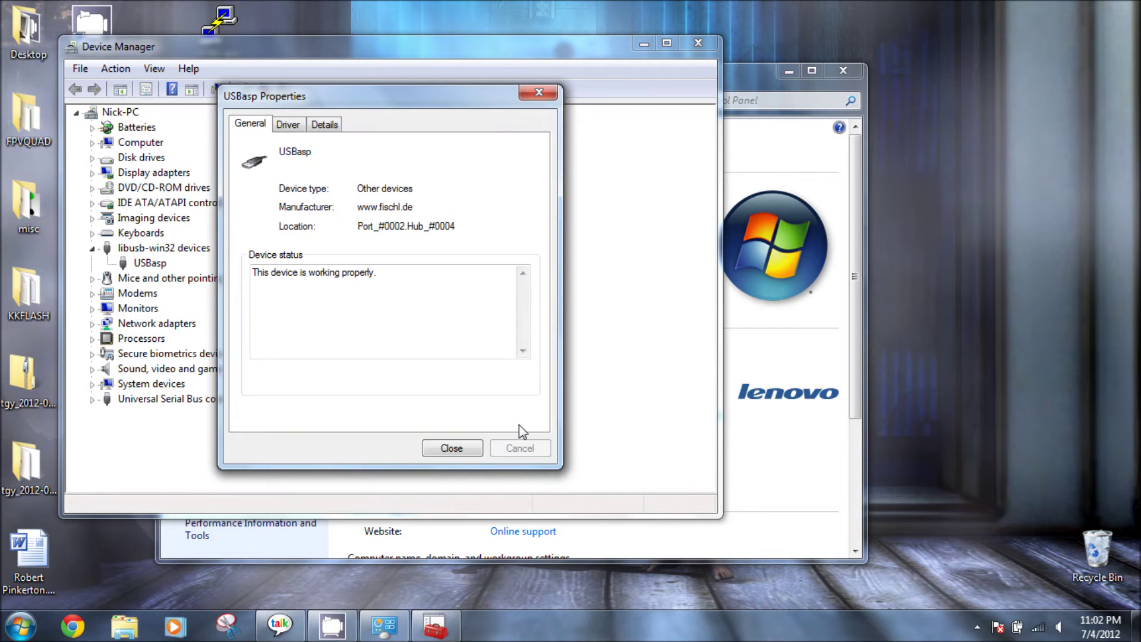
pyautogui.click(456, 449)
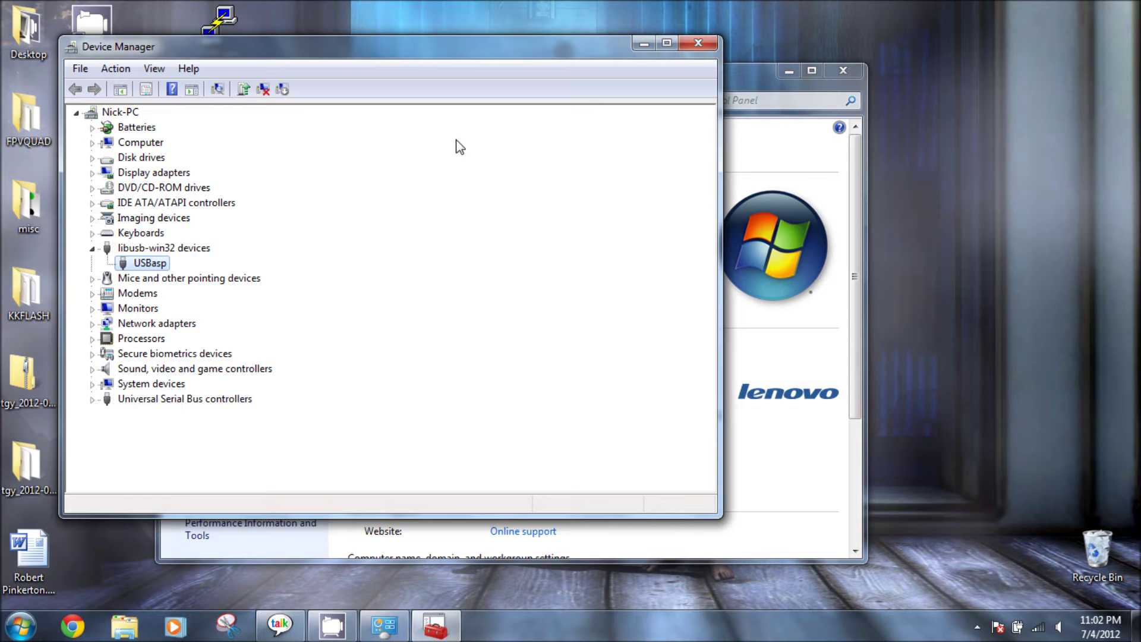
pyautogui.click(699, 40)
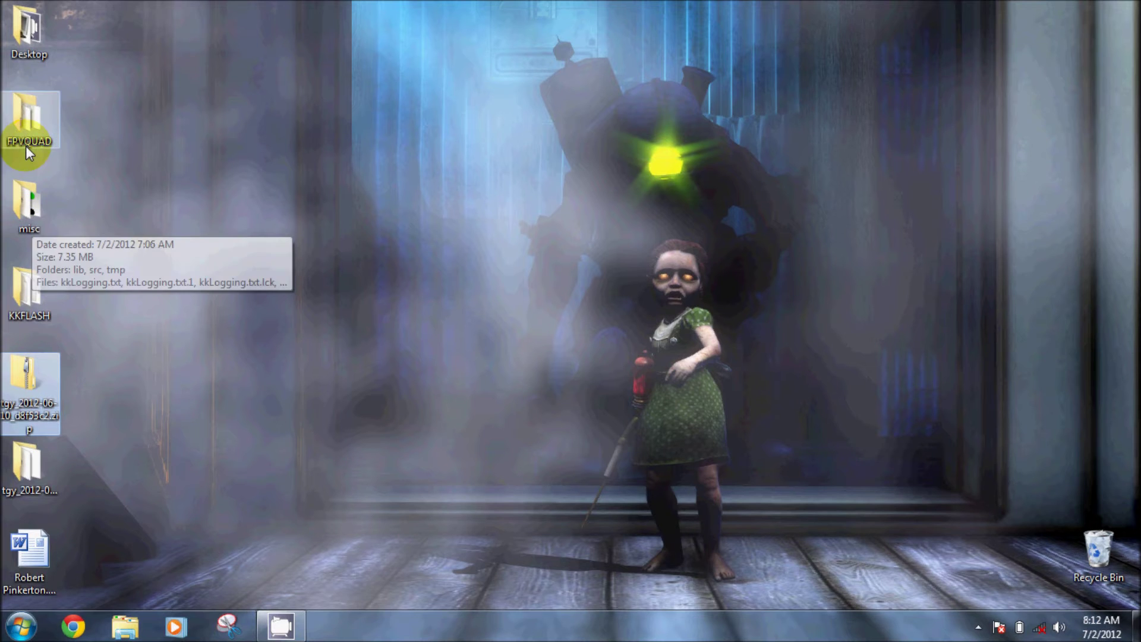
# Run kkMulticopterFlashTool_SERIAL.cmd from the KKFLASH desktop folder, accepting the security warning.
pyautogui.doubleClick(38, 304)
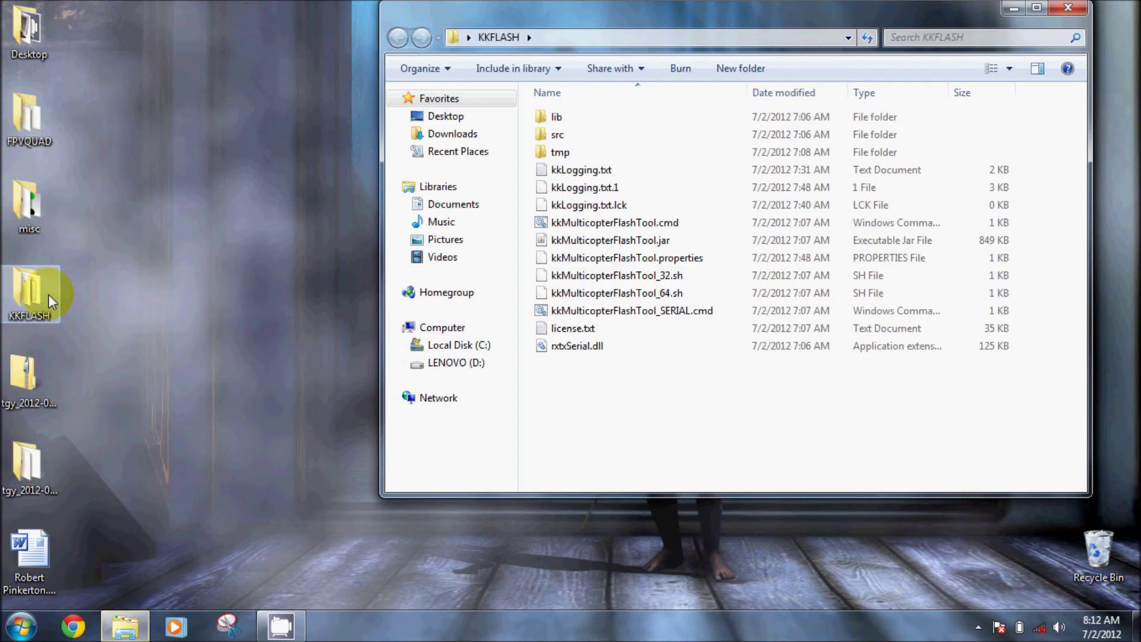
pyautogui.doubleClick(617, 309)
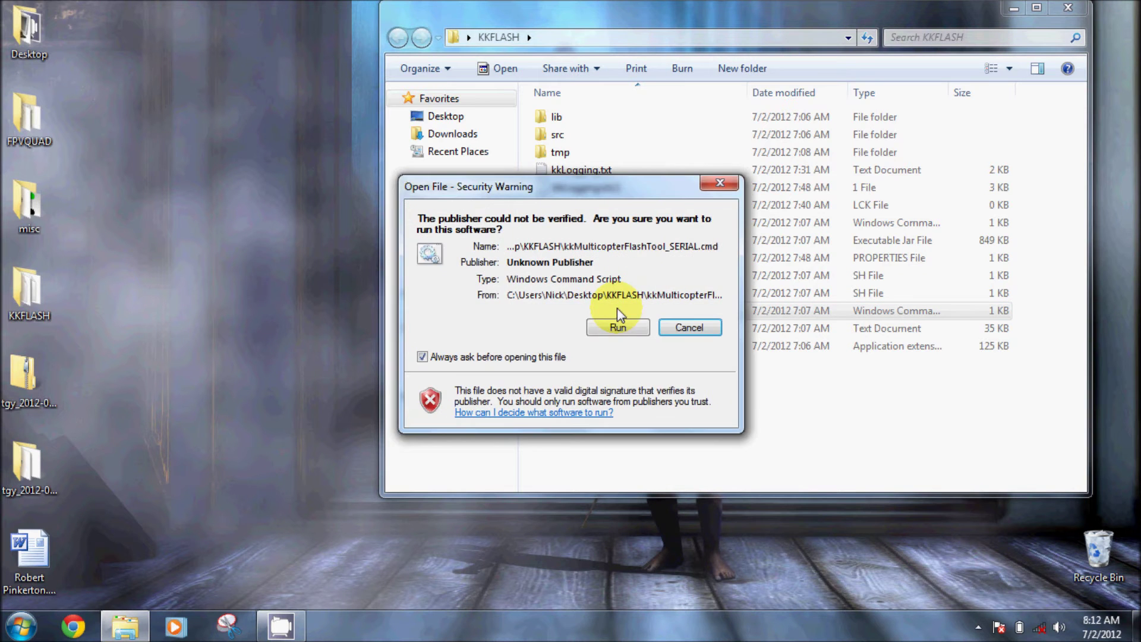
pyautogui.click(615, 321)
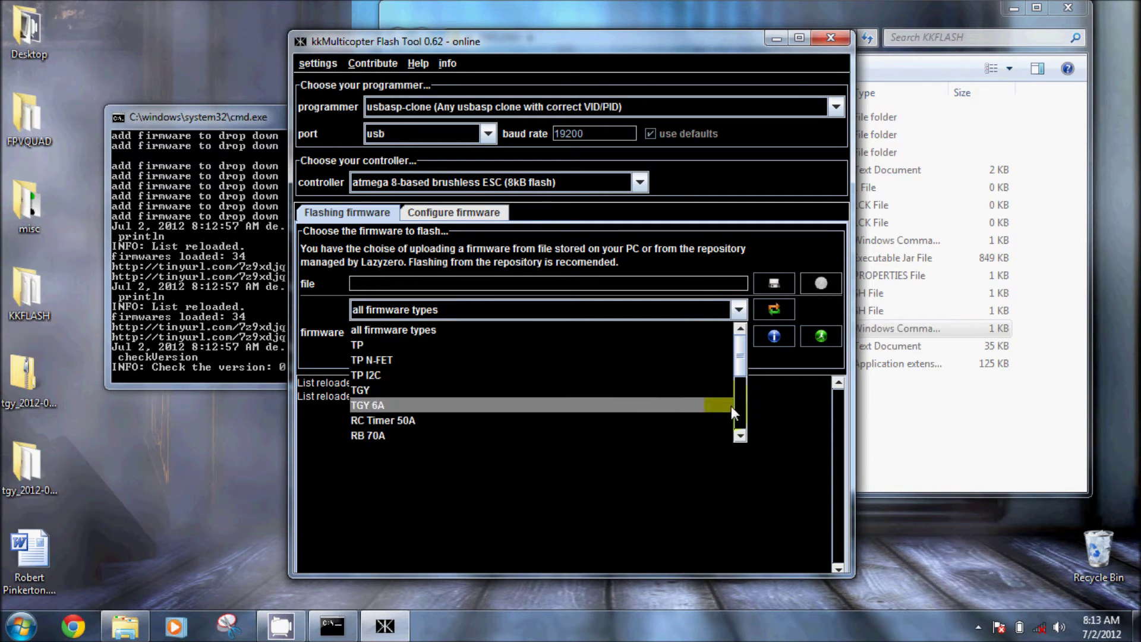
# Select the BS N-FET firmware and try flashing it from the repository.
pyautogui.click(740, 436)
pyautogui.click(740, 435)
pyautogui.click(740, 436)
pyautogui.click(739, 435)
pyautogui.click(740, 436)
pyautogui.click(740, 436)
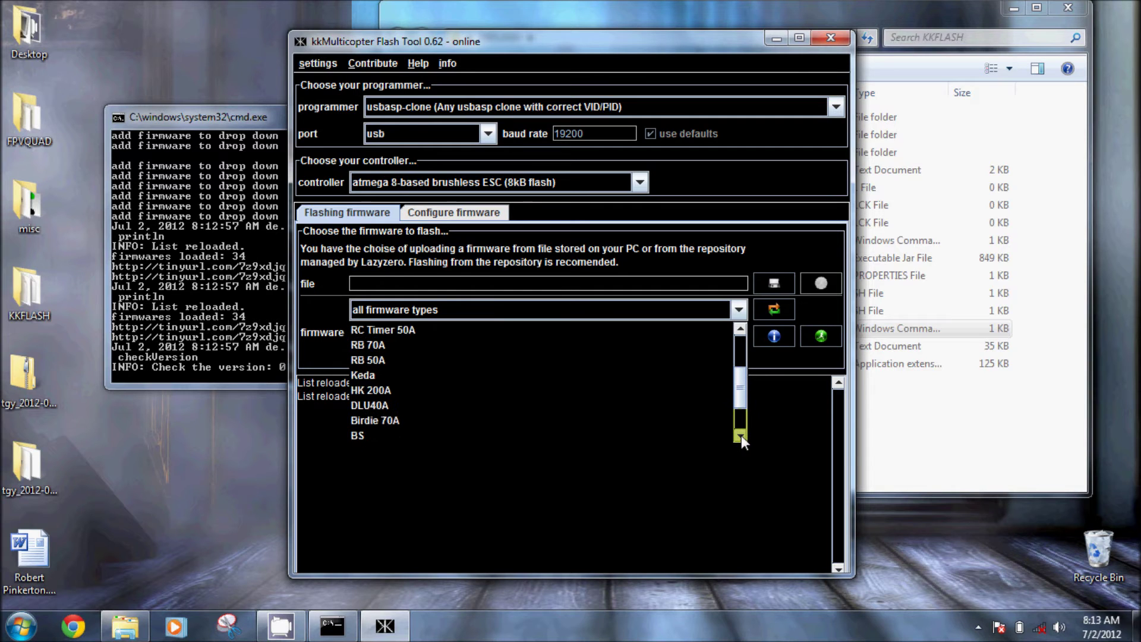
pyautogui.click(740, 435)
pyautogui.click(739, 435)
pyautogui.click(650, 420)
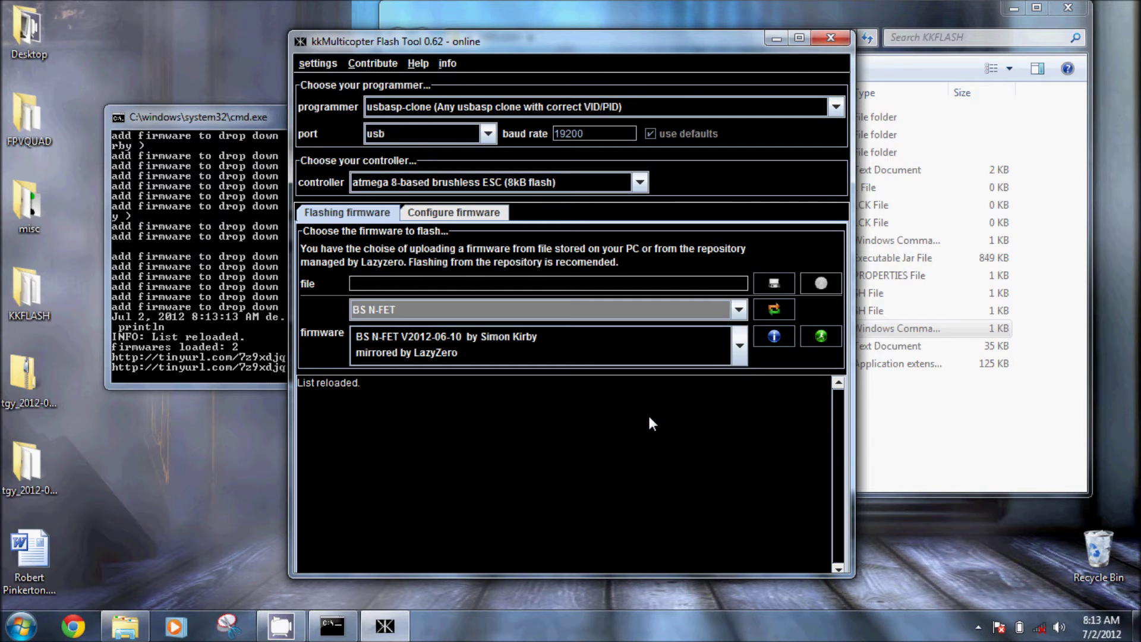
pyautogui.click(818, 345)
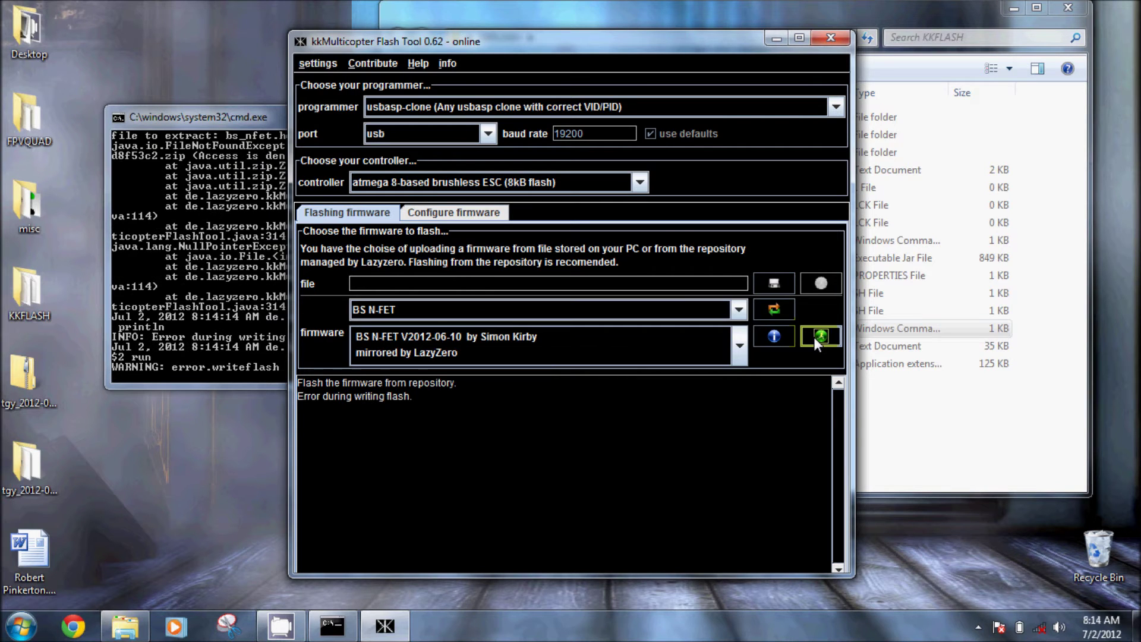
# Load the local bs_nfet.hex file and flash it to the ESC.
pyautogui.click(758, 277)
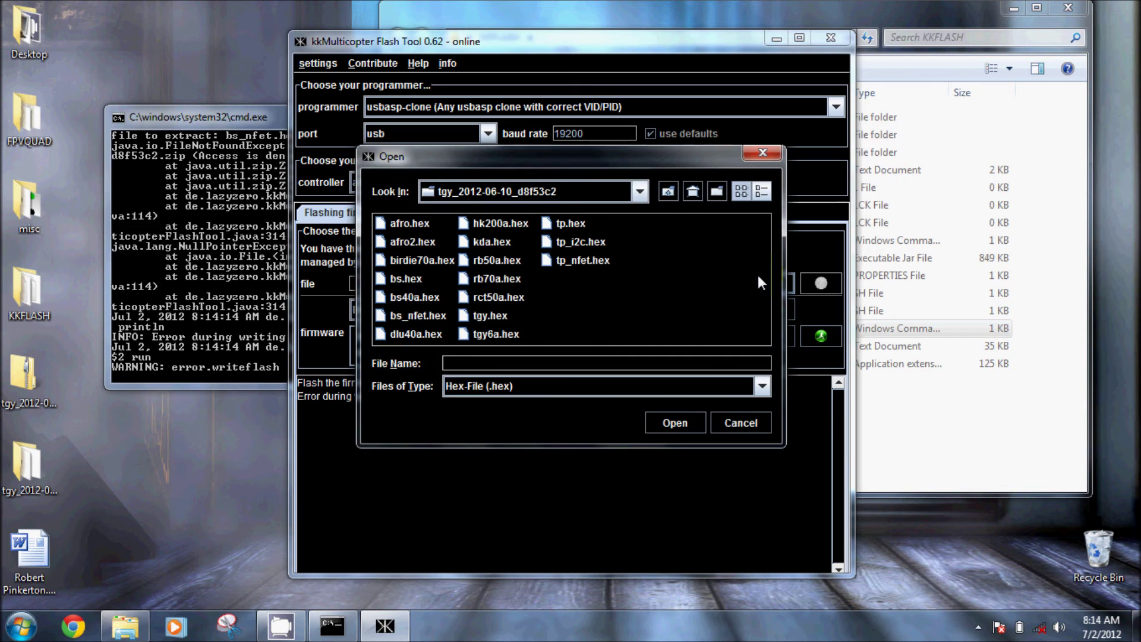
pyautogui.click(420, 316)
pyautogui.click(684, 424)
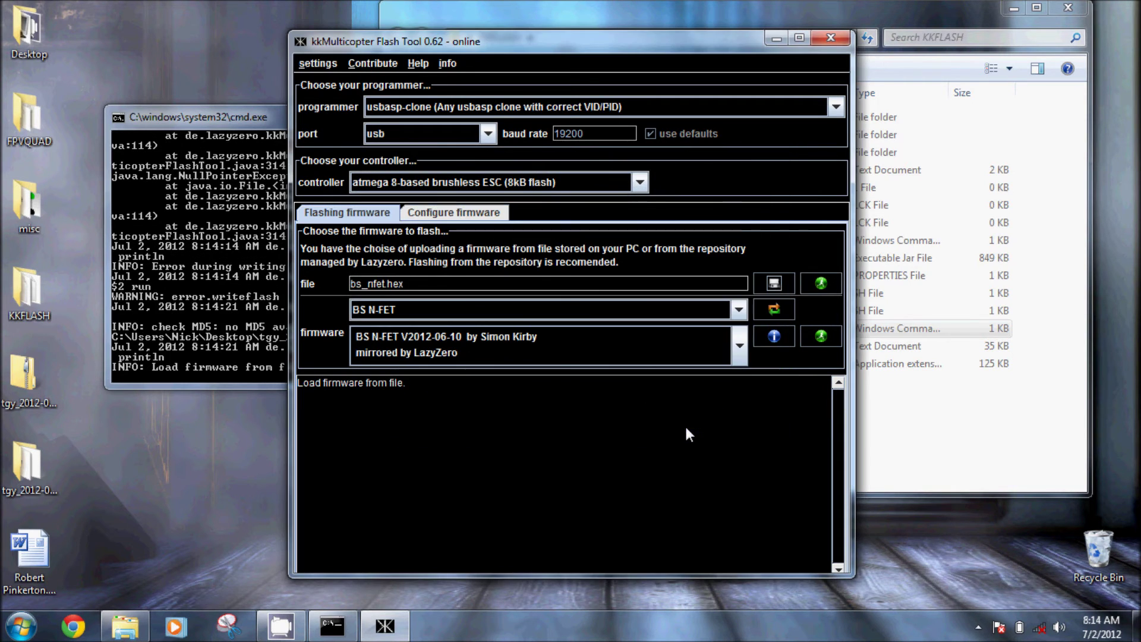
pyautogui.click(822, 285)
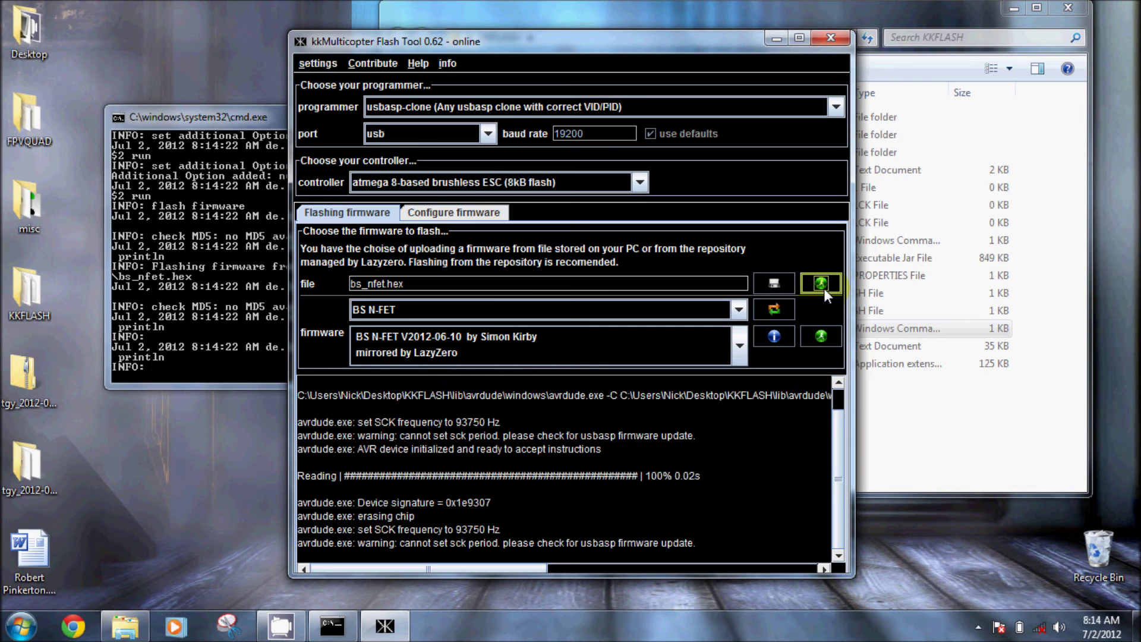